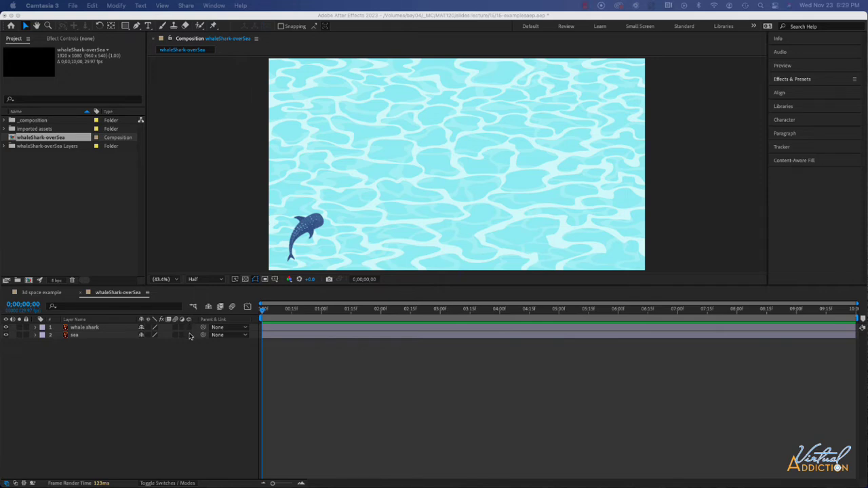
- Bring After Effects forward and switch on the sea layer's 3D Layer switch
click(190, 337)
click(190, 337)
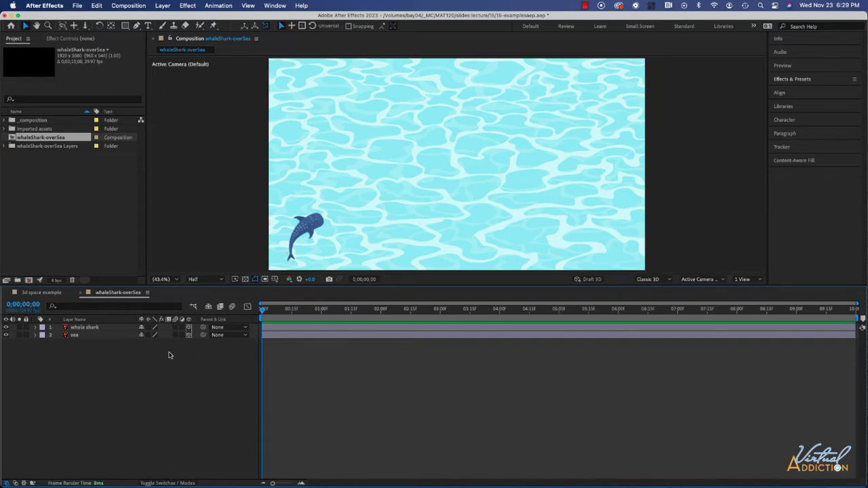
- Turn on the whale shark's 3D Layer switch and select the whale shark layer
click(191, 326)
click(190, 334)
click(84, 328)
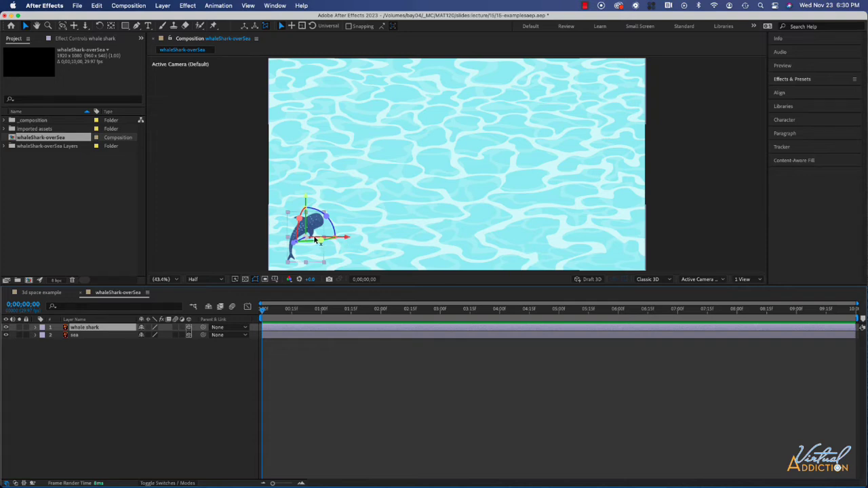
- Nudge the shark along X and Y, then push it back to Z about 270.9, behind the sea
mouse_move(347, 240)
mouse_down()
mouse_move(434, 239)
mouse_move(345, 239)
mouse_up()
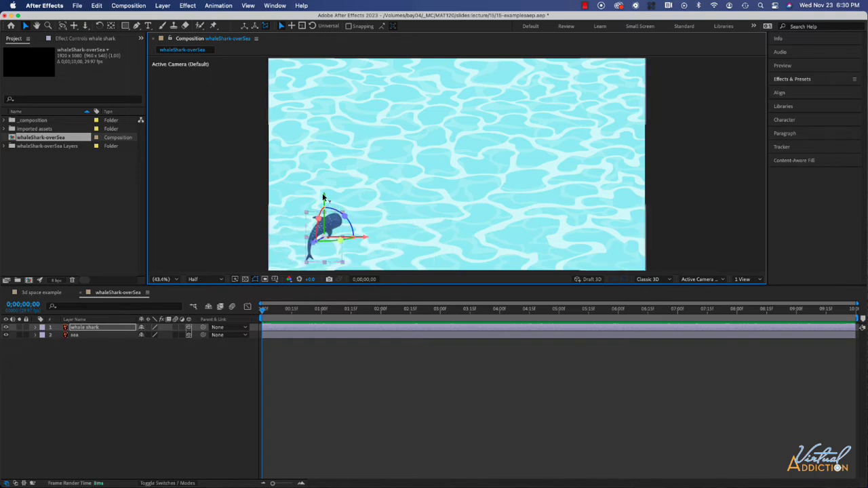
mouse_move(323, 198)
mouse_down()
mouse_move(323, 157)
mouse_move(324, 184)
mouse_up()
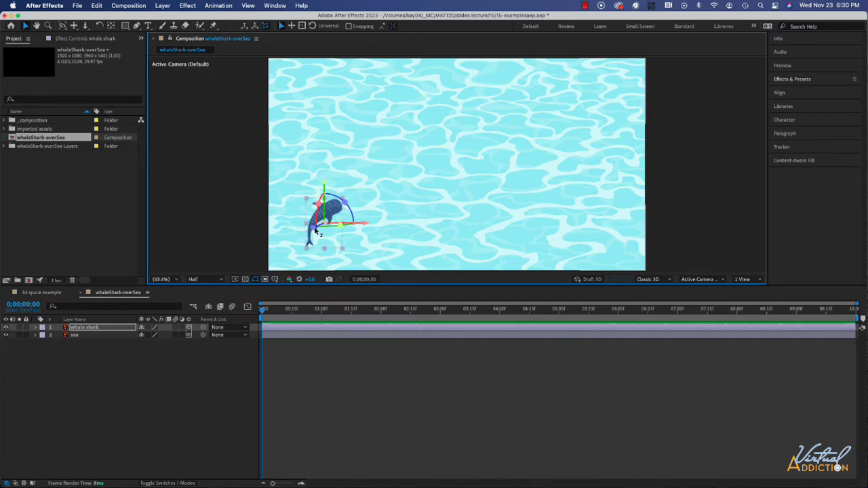
mouse_move(314, 232)
mouse_down()
mouse_move(305, 233)
mouse_move(372, 222)
mouse_move(276, 238)
mouse_move(325, 227)
mouse_up()
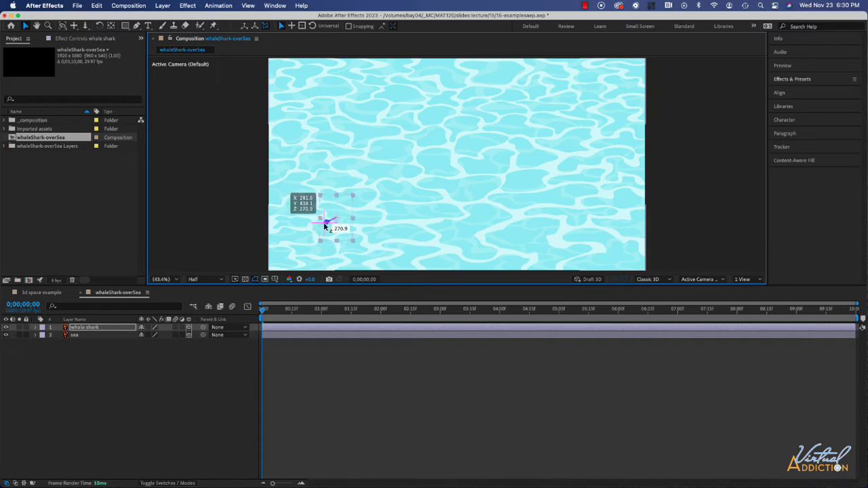
drag(325, 227, 326, 226)
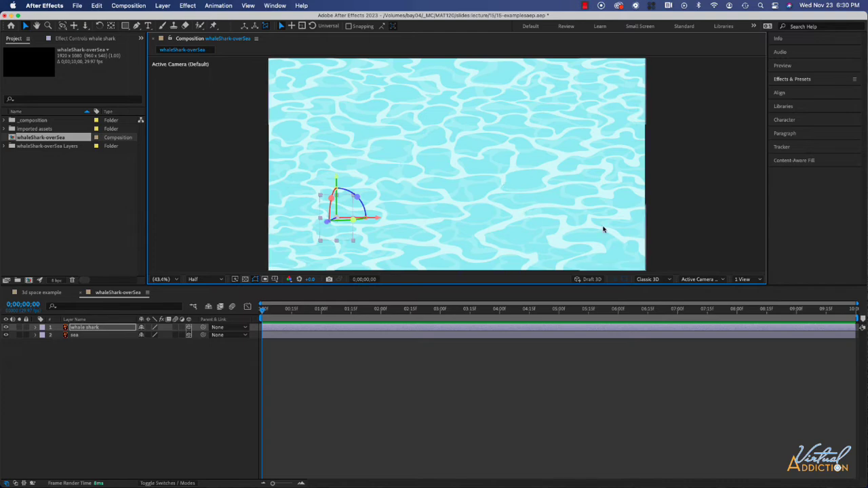
- Switch the viewer to 2 Views and pull the shark forward to Z about 94.2
click(744, 279)
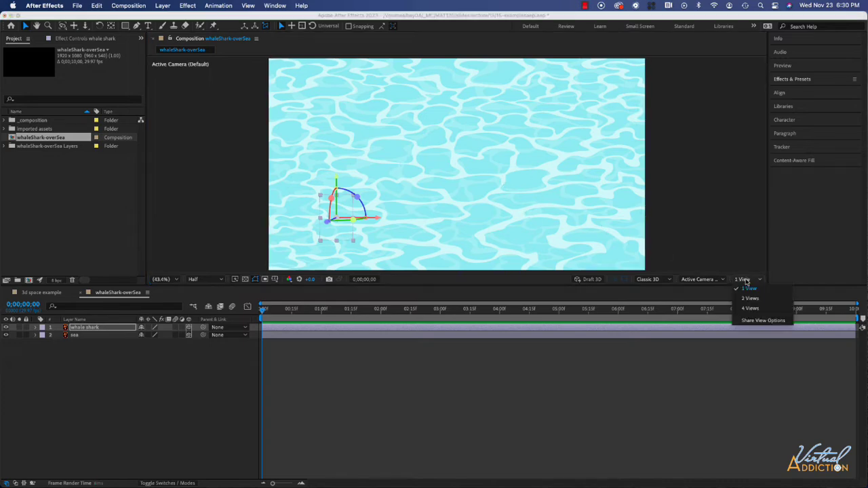
click(749, 298)
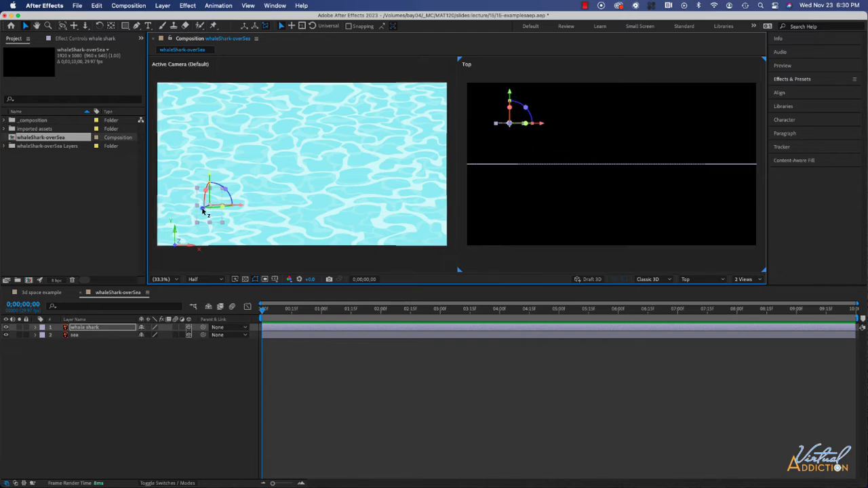
mouse_move(202, 211)
mouse_down()
mouse_move(182, 203)
mouse_move(171, 218)
mouse_move(187, 213)
mouse_up()
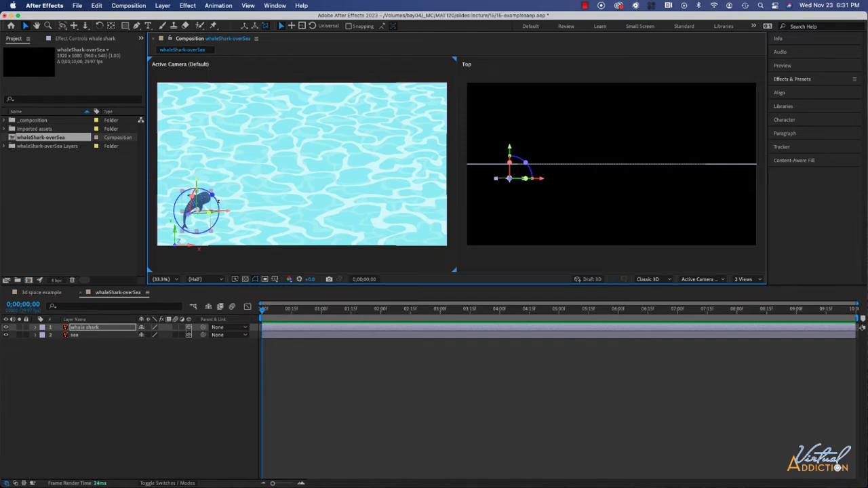
- Rotate the whale shark with the gizmo rings to about 28.8° and tilt it on X
drag(216, 211, 183, 238)
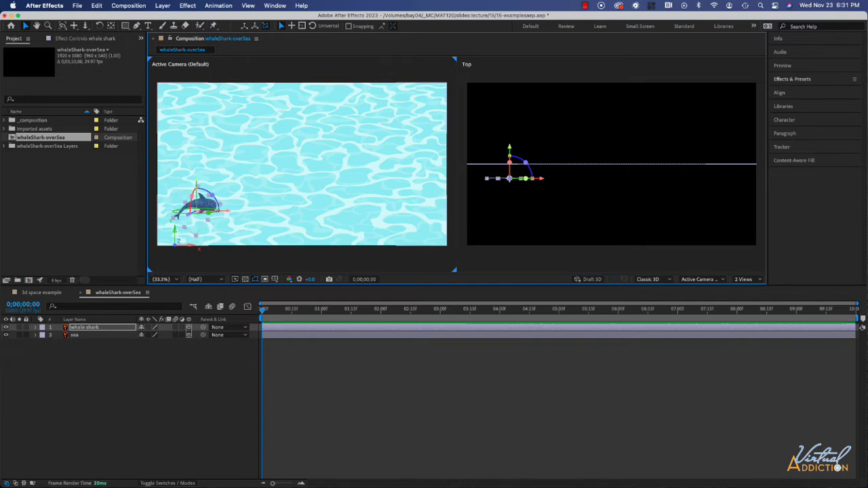
mouse_move(210, 210)
mouse_down()
mouse_move(197, 203)
mouse_move(204, 216)
mouse_up()
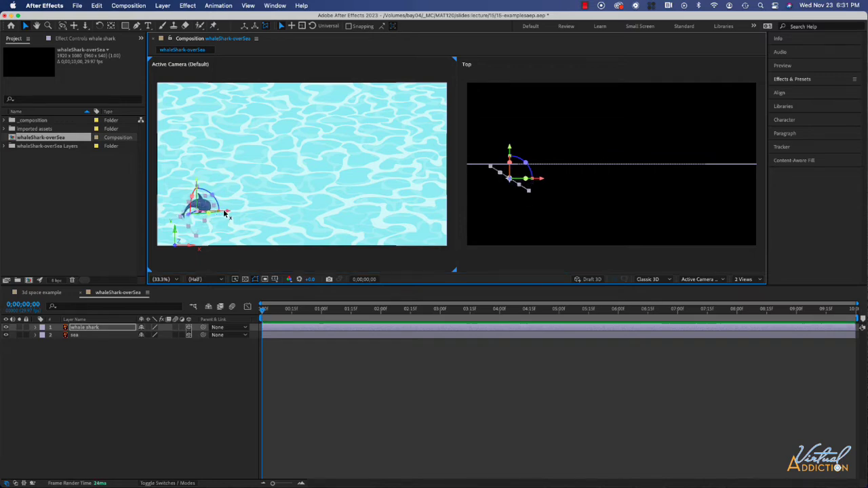
drag(225, 214, 202, 217)
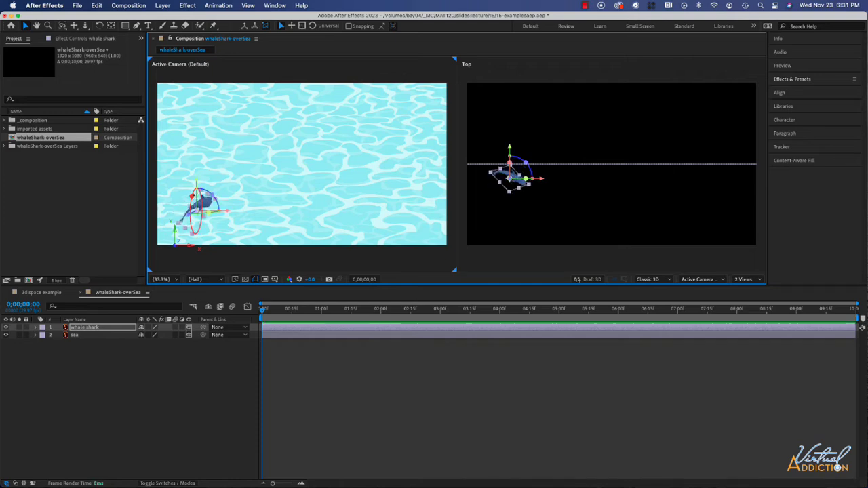
- Reset the whale shark's Transform, then drag it to the lower-left corner and nearer the camera
click(36, 327)
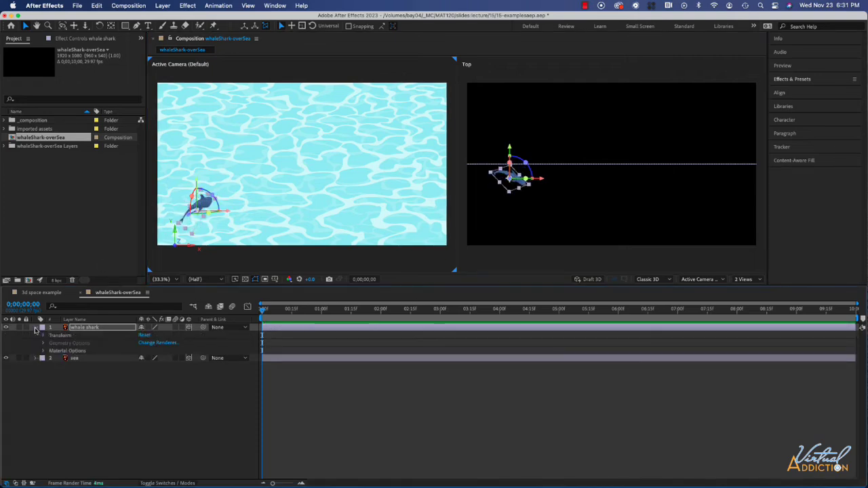
click(145, 335)
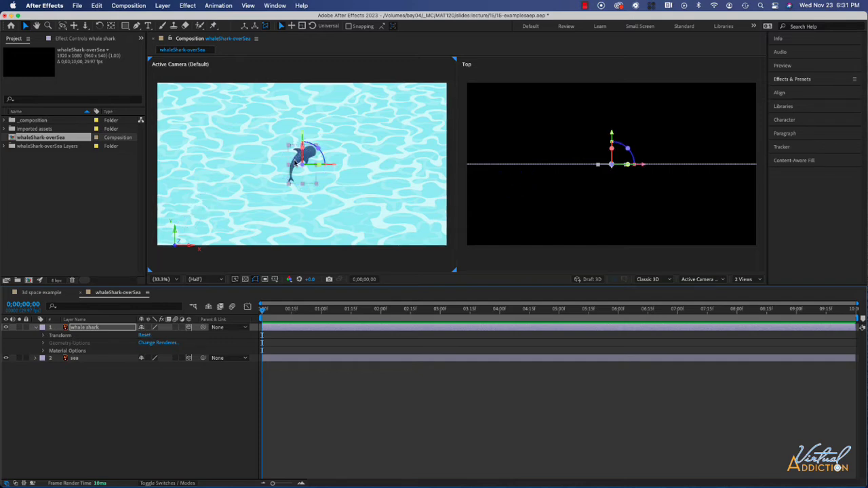
drag(298, 162, 182, 215)
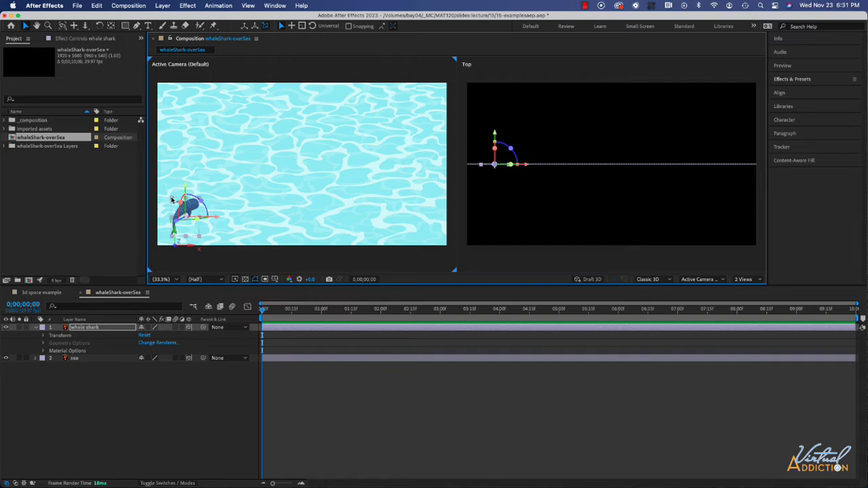
mouse_move(171, 199)
mouse_down()
mouse_move(160, 187)
mouse_move(170, 195)
mouse_move(167, 182)
mouse_move(188, 194)
mouse_up()
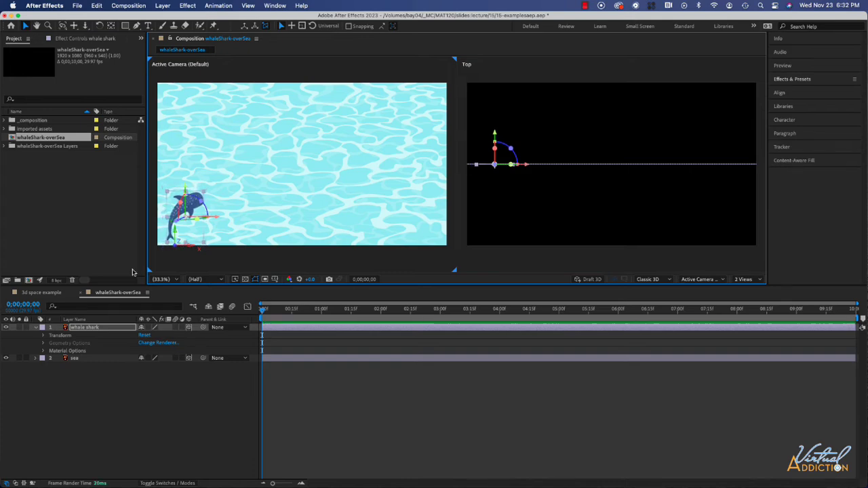
- Expand the whale shark's Transform group to reveal Position 183.0, 880.0, 0.0 and Scale 132.8%
click(43, 335)
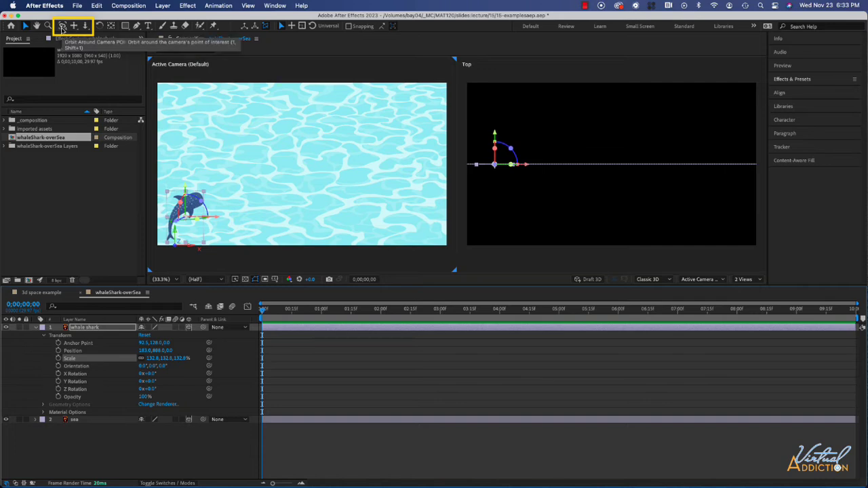
- Select Orbit Around Cursor Tool and orbit the Active Camera view to a side angle
click(62, 29)
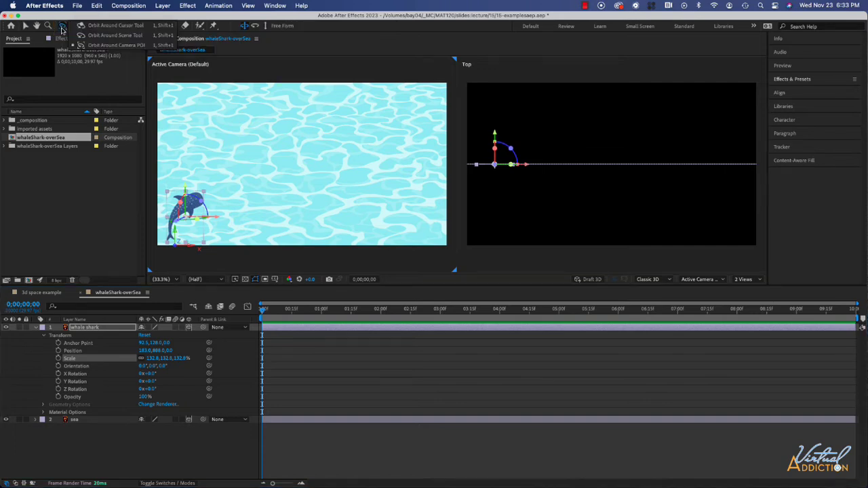
click(111, 27)
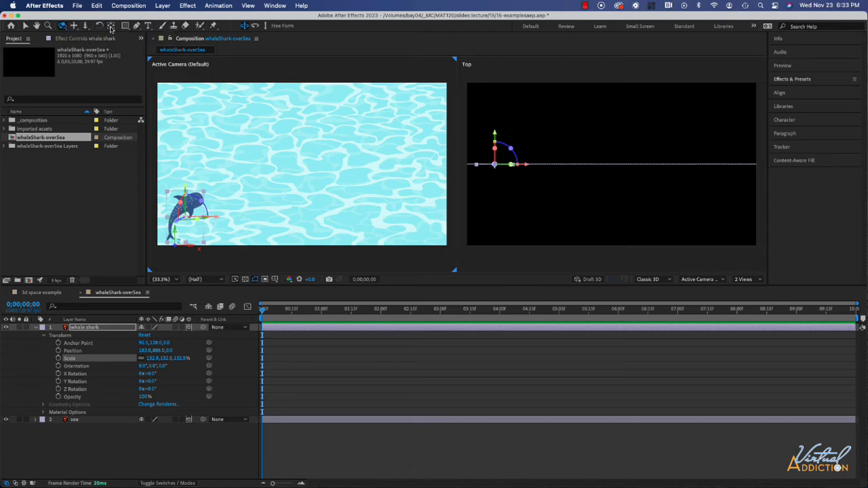
click(63, 27)
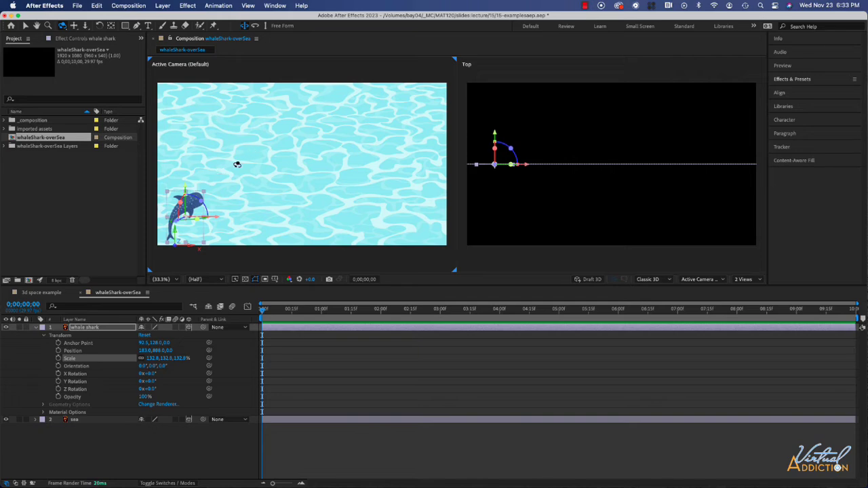
mouse_move(248, 151)
mouse_down()
mouse_move(306, 152)
mouse_move(241, 154)
mouse_move(262, 156)
mouse_up()
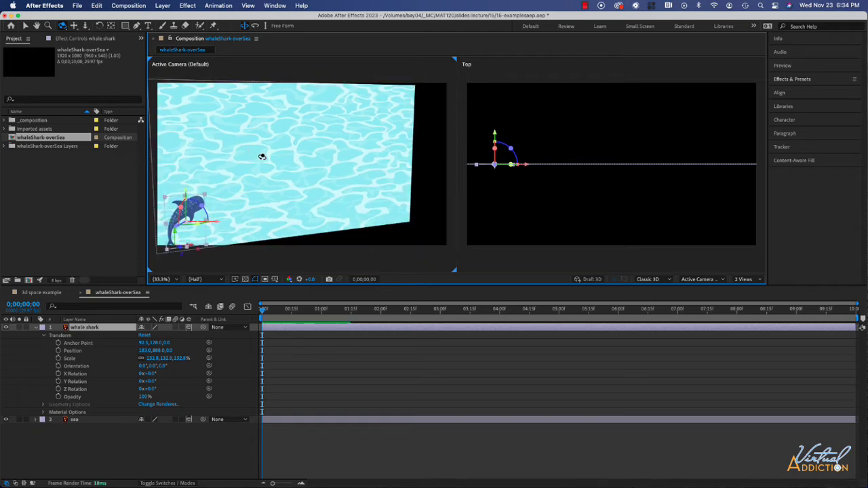
- Undo the orbit, set the shark's Position Z to -100, and orbit the camera to check depth
key(super+z)
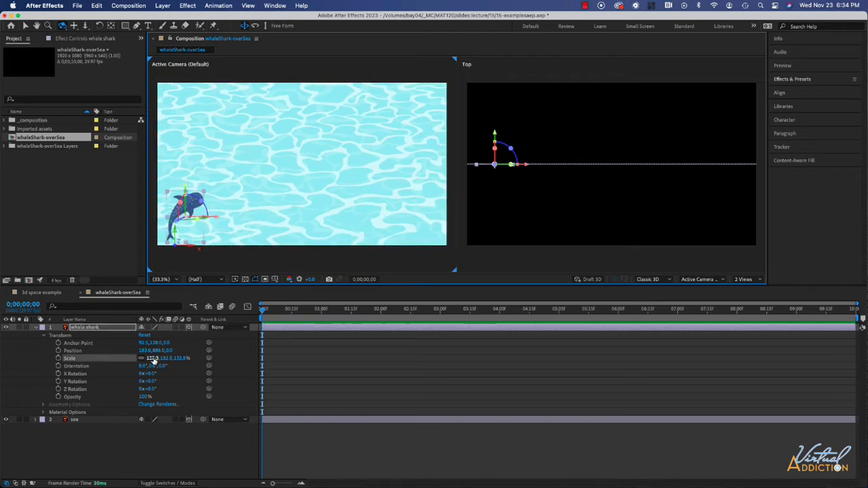
drag(168, 352, 123, 350)
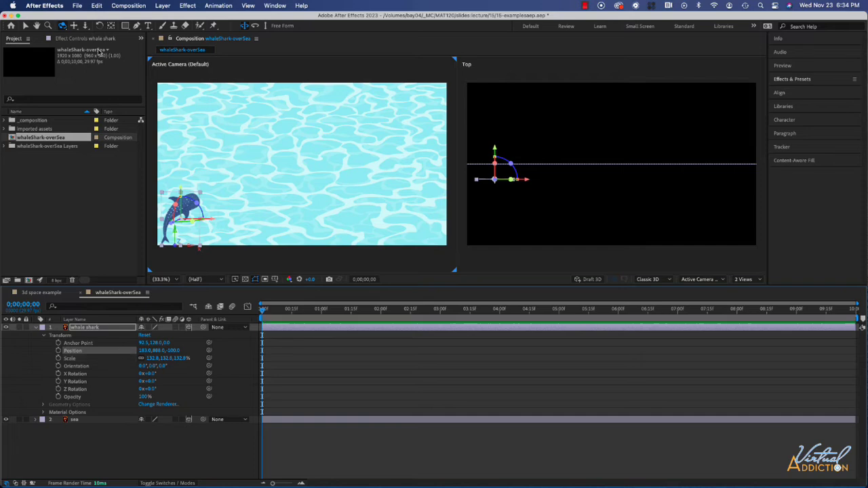
click(61, 26)
drag(244, 163, 303, 161)
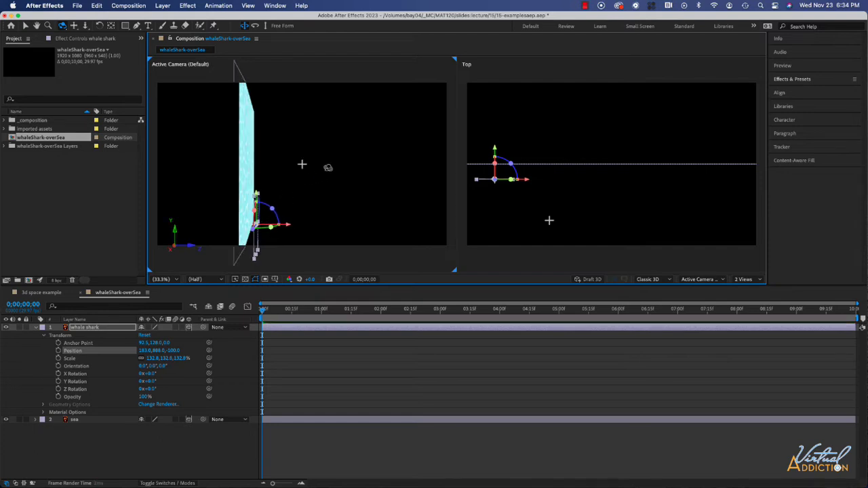
mouse_move(291, 169)
mouse_down()
mouse_move(294, 176)
mouse_move(283, 155)
mouse_move(285, 180)
mouse_move(302, 190)
mouse_move(286, 183)
mouse_move(306, 178)
mouse_up()
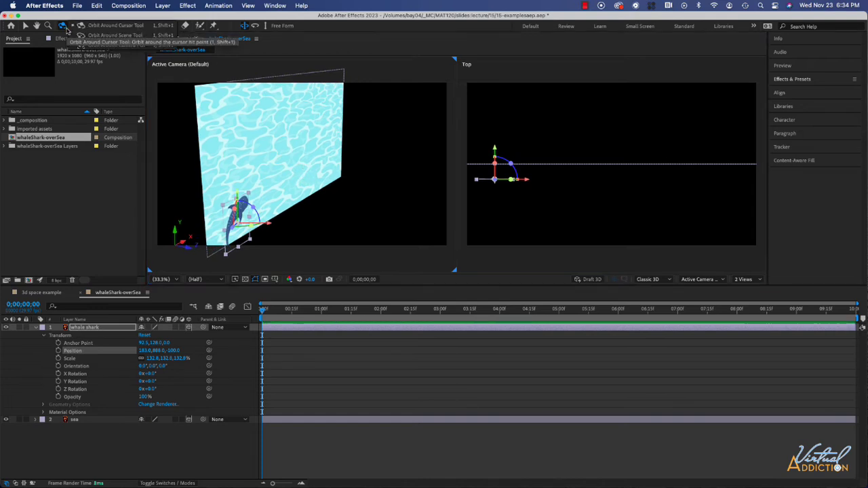
- Switch the orbit tool to orbiting around the scene and swing the camera back toward face-on
drag(62, 25, 97, 31)
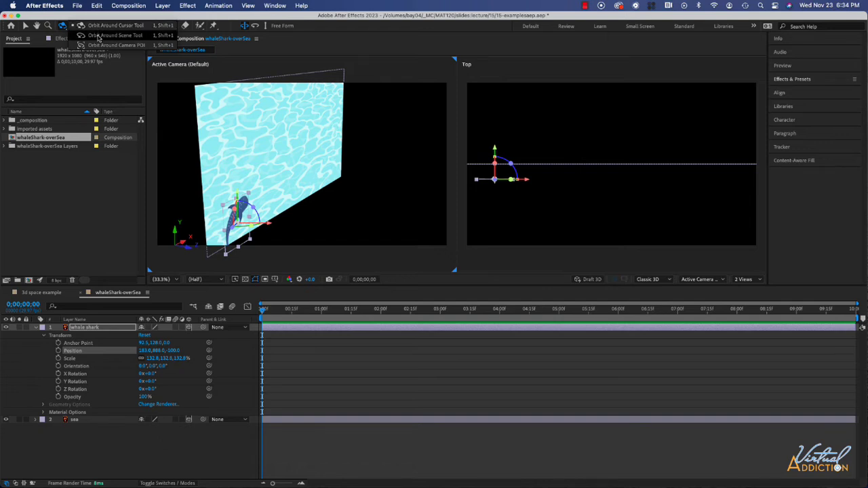
click(98, 39)
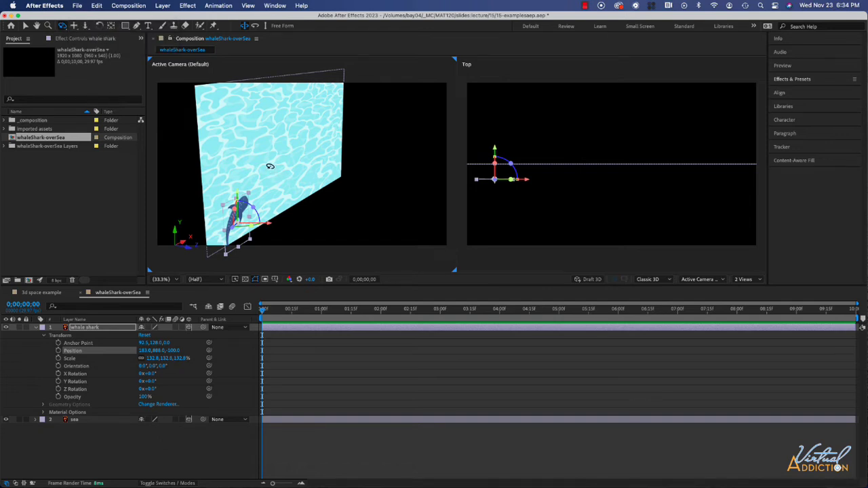
drag(271, 170, 240, 150)
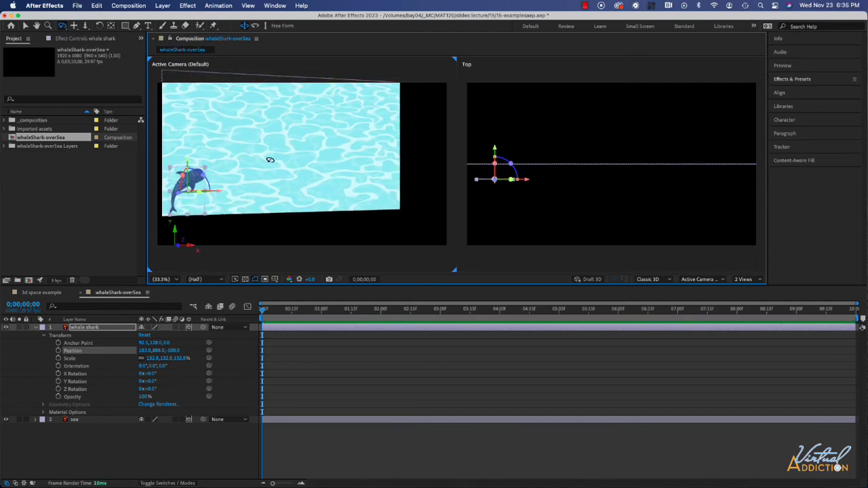
drag(258, 146, 242, 136)
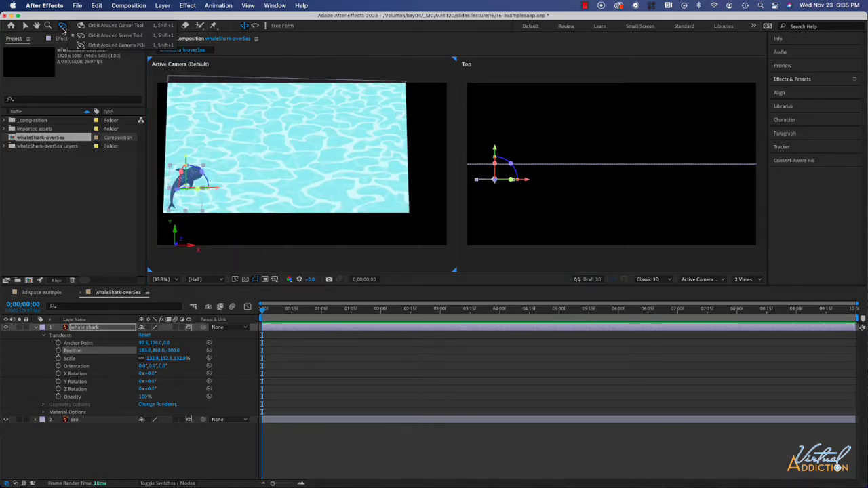
- Switch back to Orbit Around Cursor and orbit to an angled side view of the sea
drag(61, 25, 110, 31)
click(110, 31)
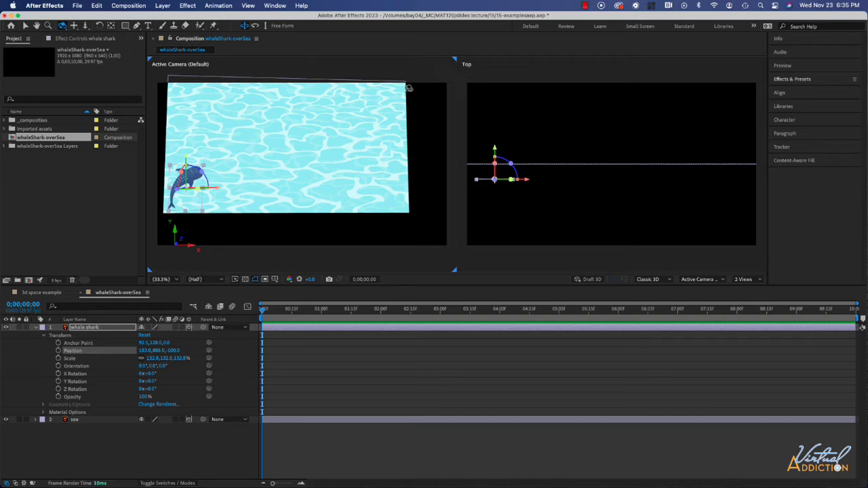
mouse_move(405, 87)
mouse_down()
mouse_move(427, 102)
mouse_move(403, 91)
mouse_move(397, 101)
mouse_move(410, 109)
mouse_move(410, 98)
mouse_up()
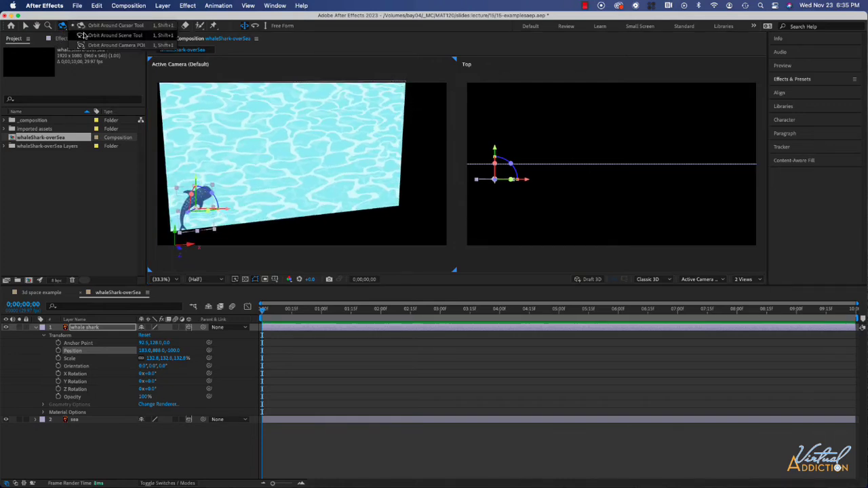
mouse_move(244, 141)
mouse_down()
mouse_move(281, 145)
mouse_move(215, 140)
mouse_move(246, 135)
mouse_move(239, 138)
mouse_up()
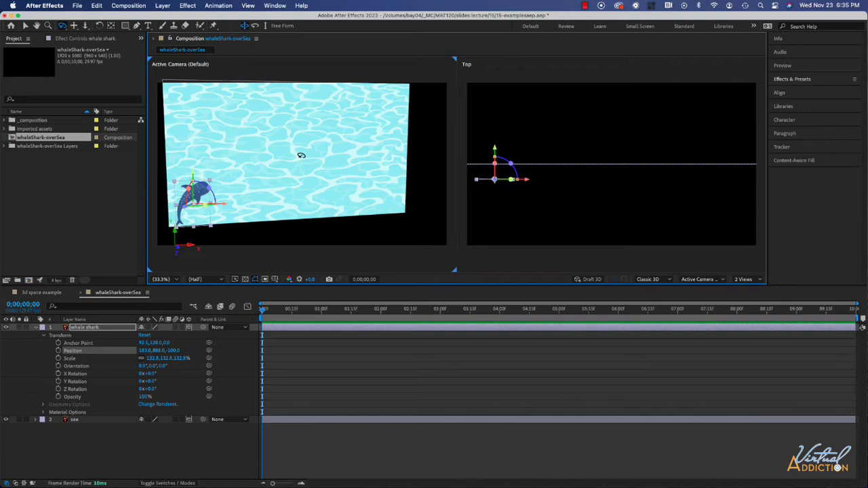
drag(234, 148, 257, 149)
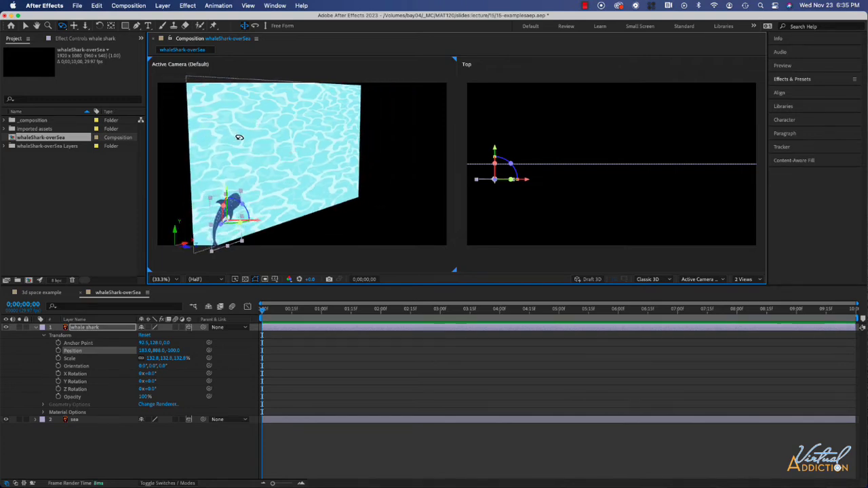
click(248, 5)
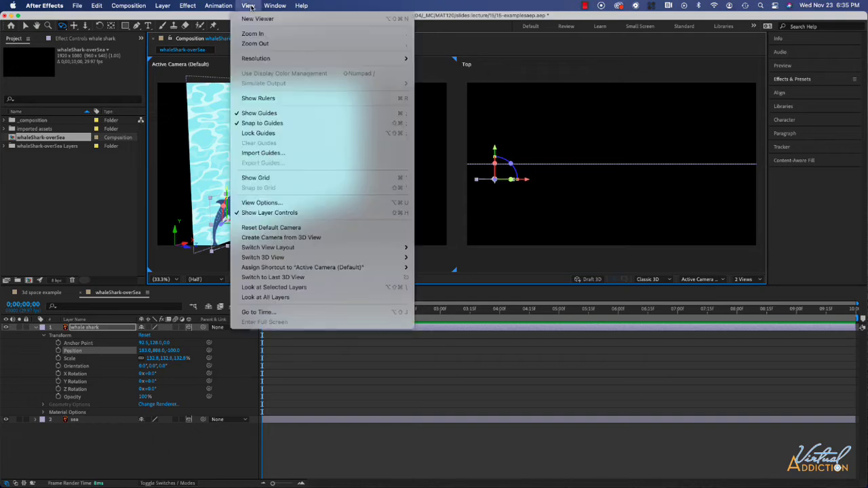
- Reset the default camera to the face-on front view of the sea composition
click(270, 228)
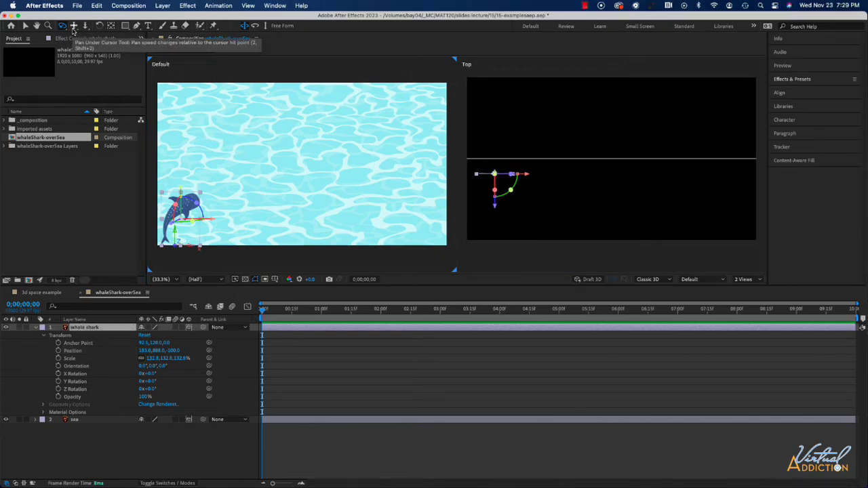
- Pan the Default camera view so the sea composition shifts to the right
click(73, 28)
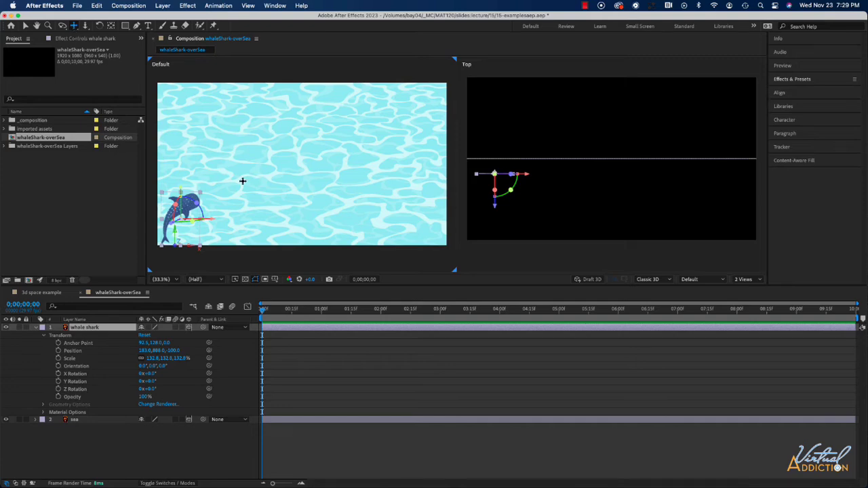
drag(244, 174, 287, 175)
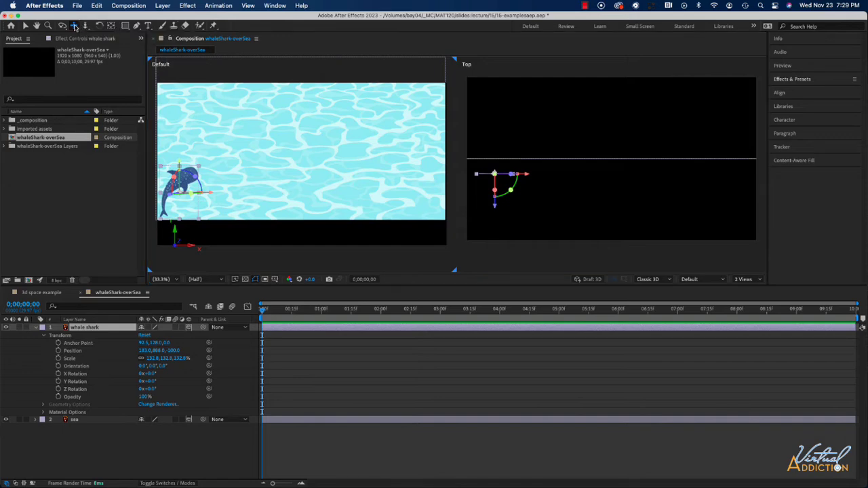
- Dolly the Default camera back in two drags so the sea and whale shark look smaller
click(85, 26)
drag(326, 178, 355, 255)
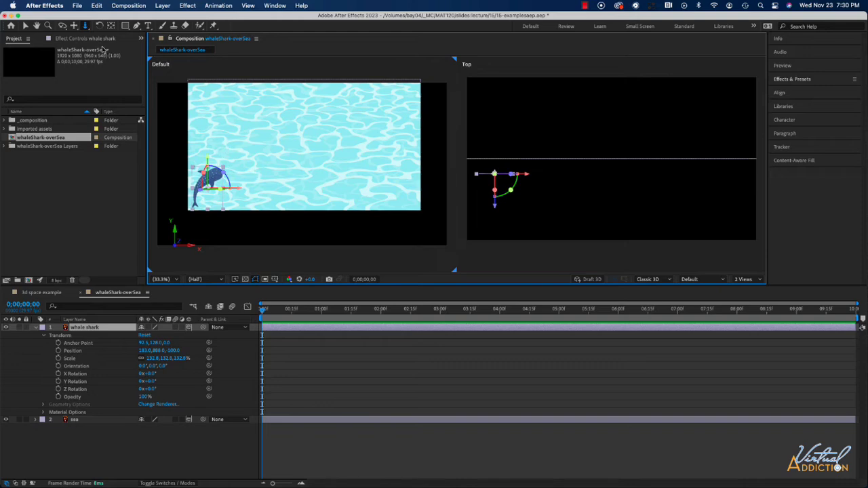
drag(280, 157, 287, 181)
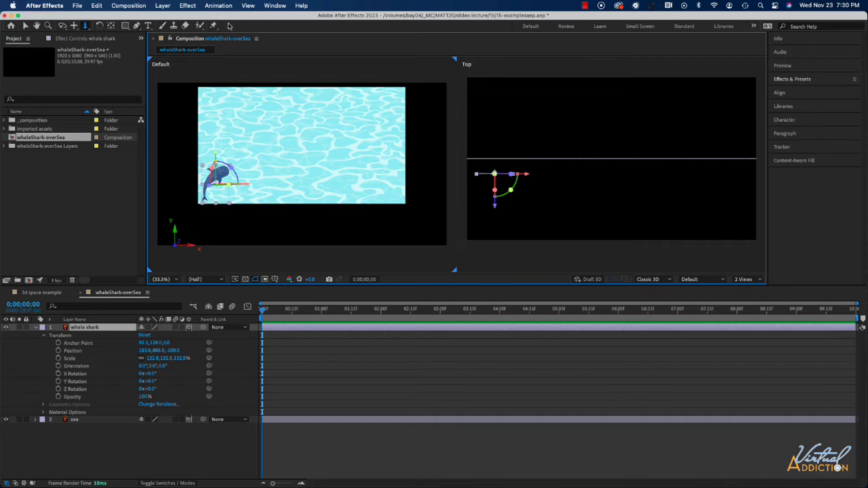
- Reset the Default camera to the full front view and return to the Selection tool (V)
click(248, 6)
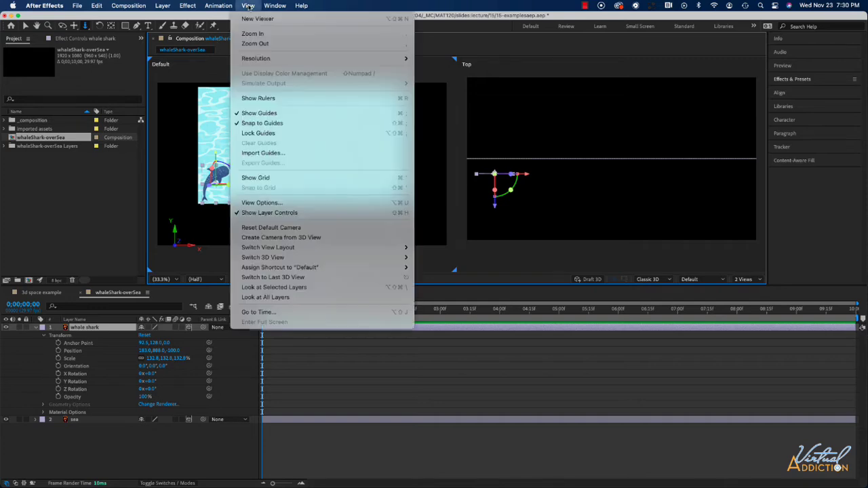
click(244, 227)
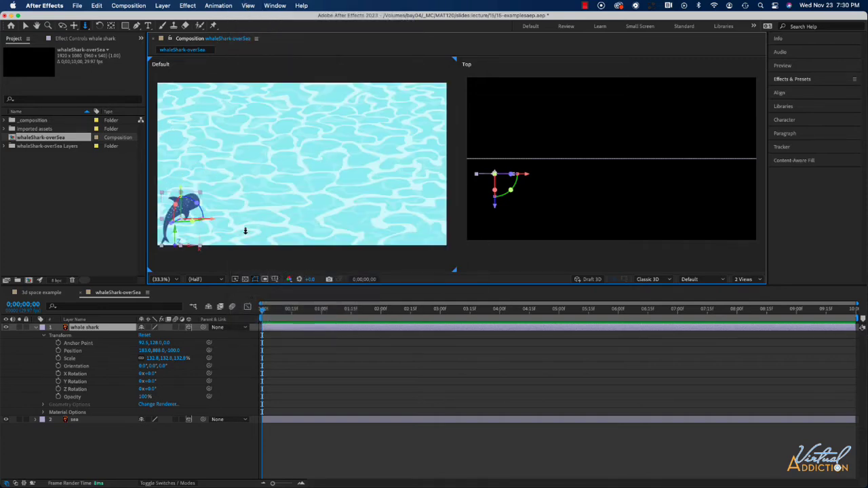
key(v)
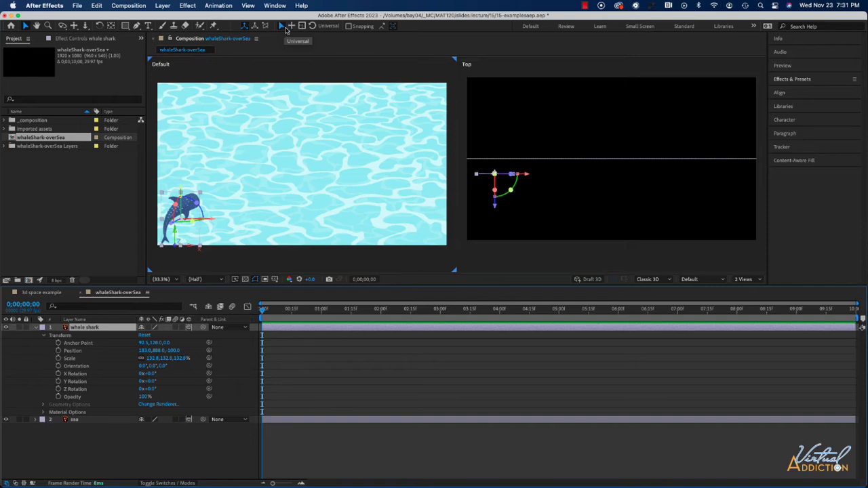
- Hide the sea layer and move the whale shark along X, Y, Z to about 776.9, 686.8, -64.5
click(290, 28)
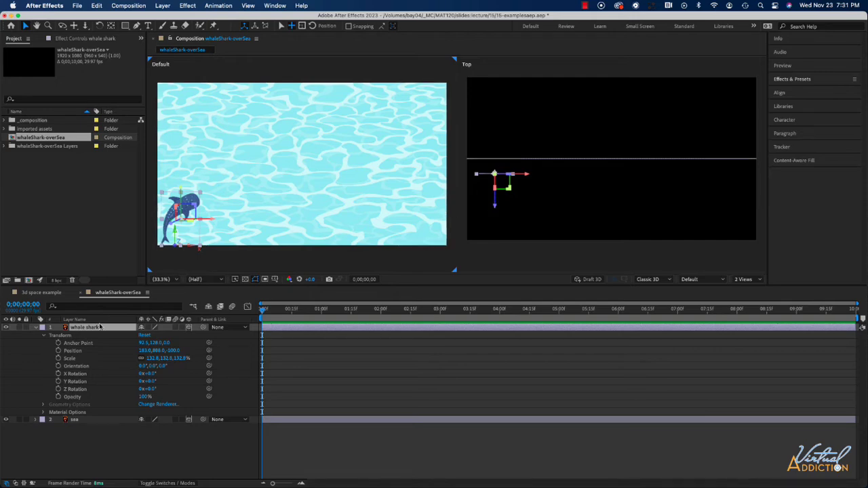
click(5, 419)
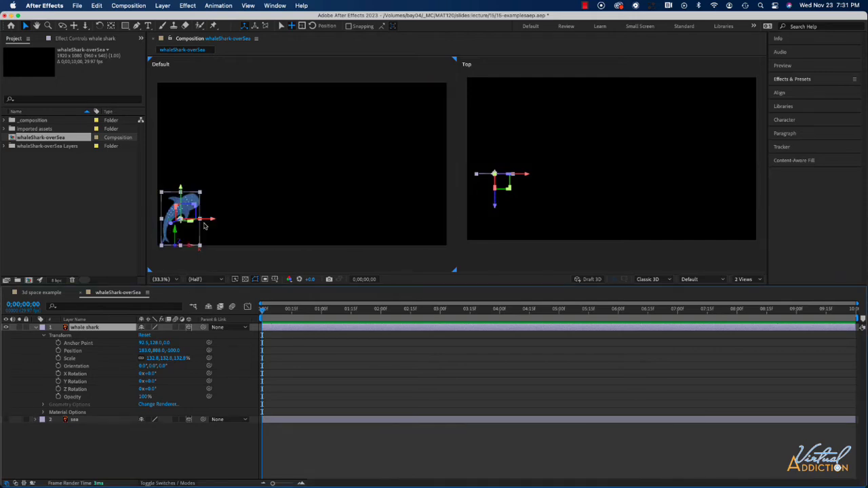
drag(211, 219, 307, 219)
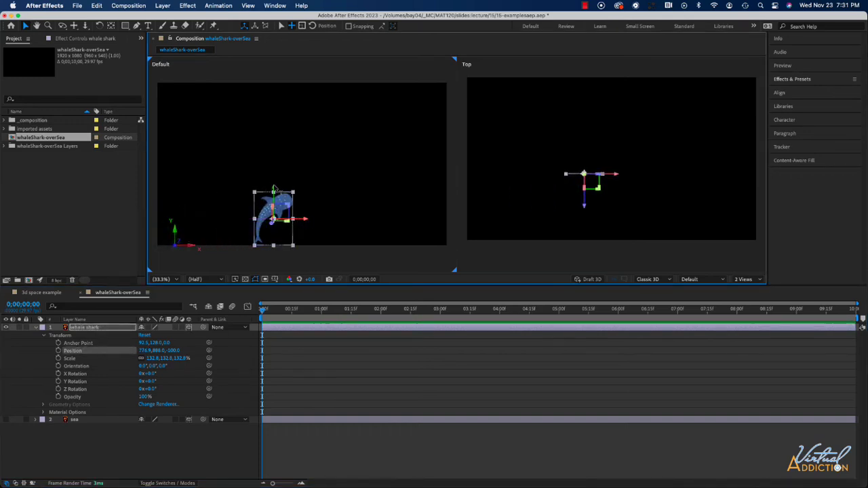
drag(275, 183, 275, 149)
drag(274, 193, 273, 187)
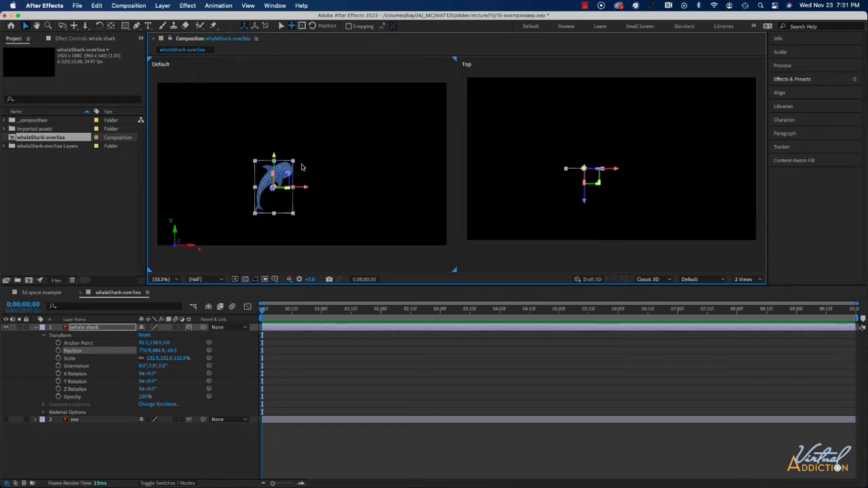
- Scale the whale shark uniformly to 169.6%, briefly try rotation, then restore the Universal gizmo
click(302, 27)
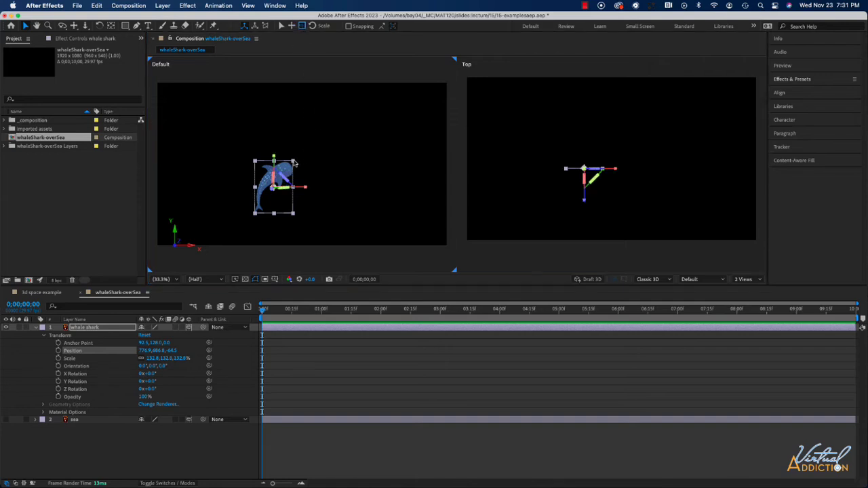
drag(293, 163, 317, 148)
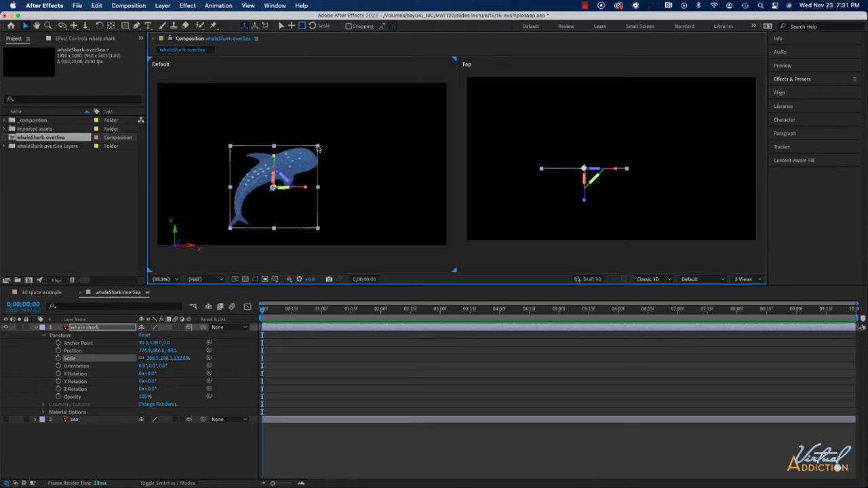
drag(317, 147, 315, 185)
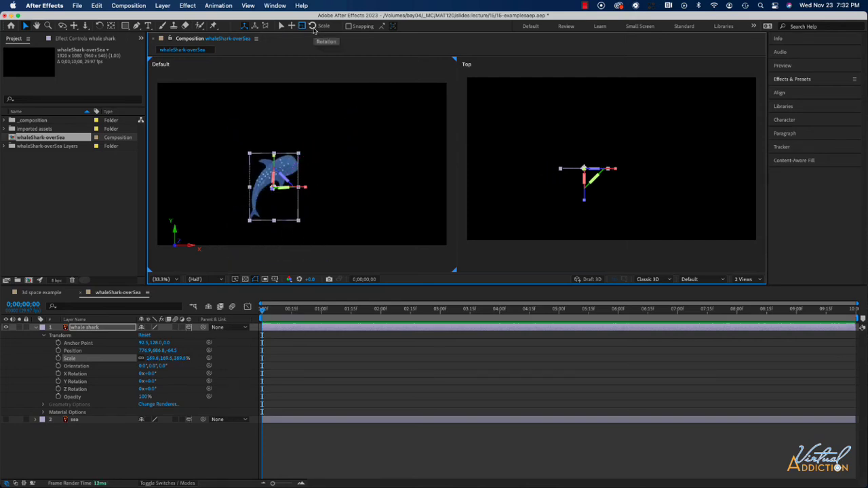
click(312, 26)
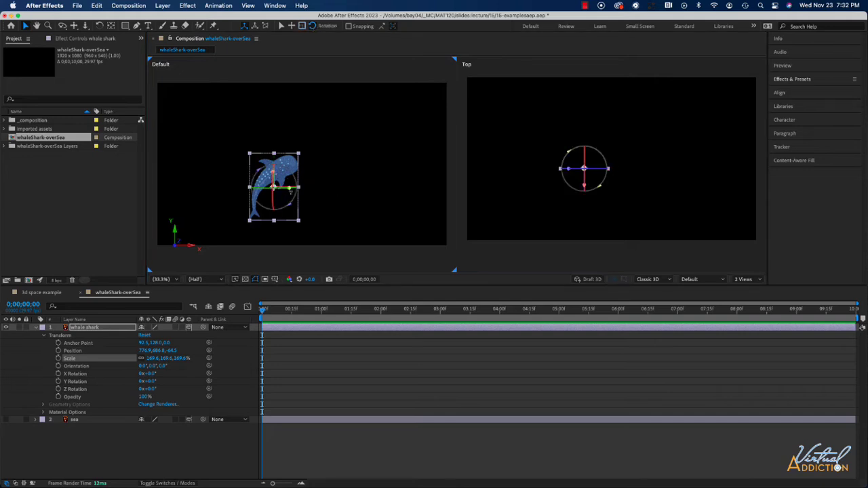
mouse_move(299, 190)
mouse_down()
mouse_move(263, 201)
mouse_move(322, 196)
mouse_move(292, 197)
mouse_up()
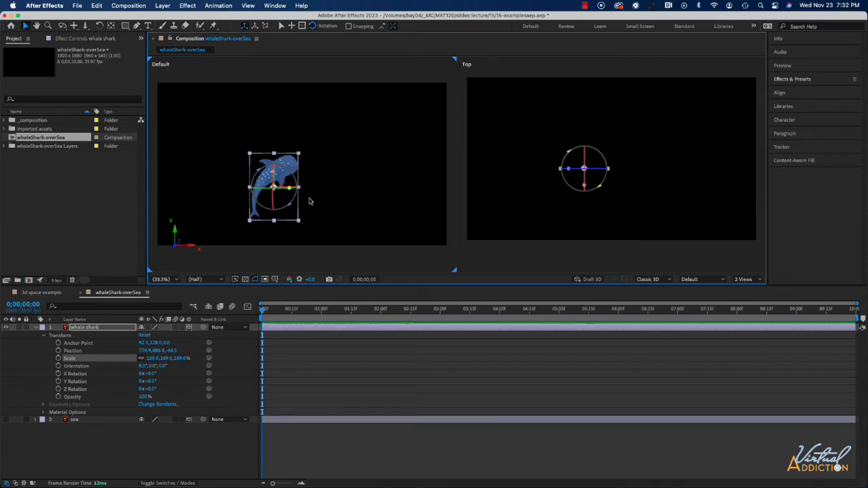
click(281, 25)
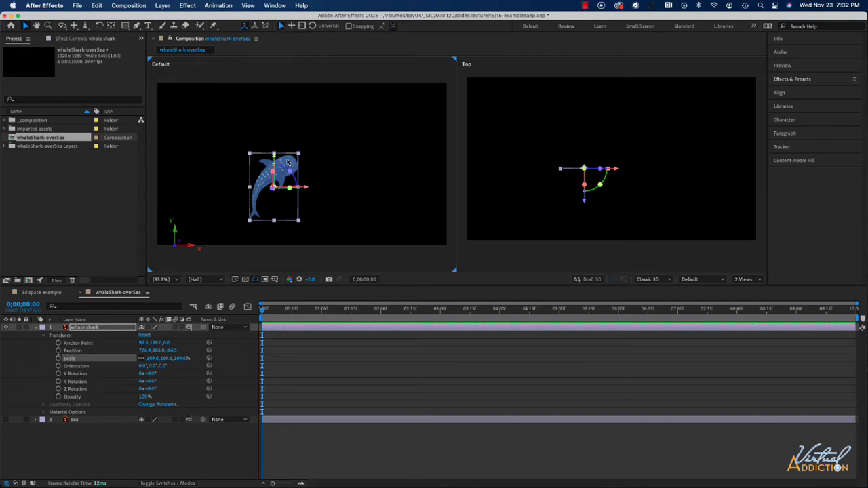
- Show the sea layer, reset the whale shark's transform, and set its Position Z to -600
click(5, 420)
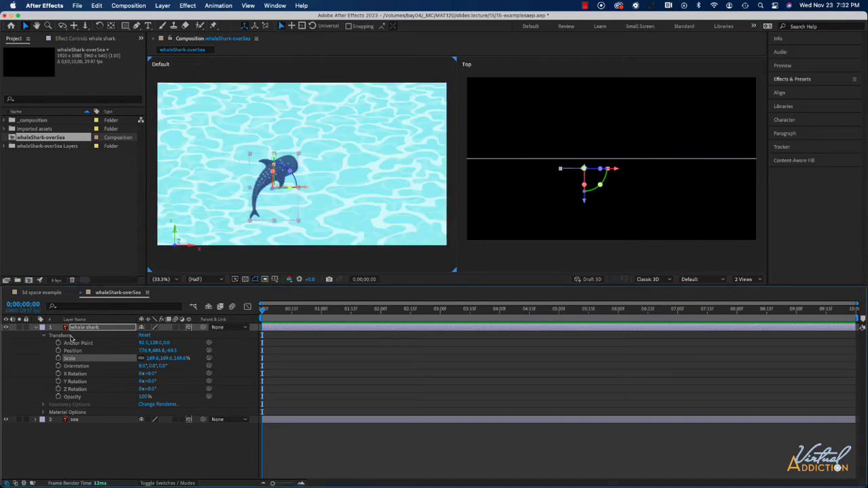
click(144, 336)
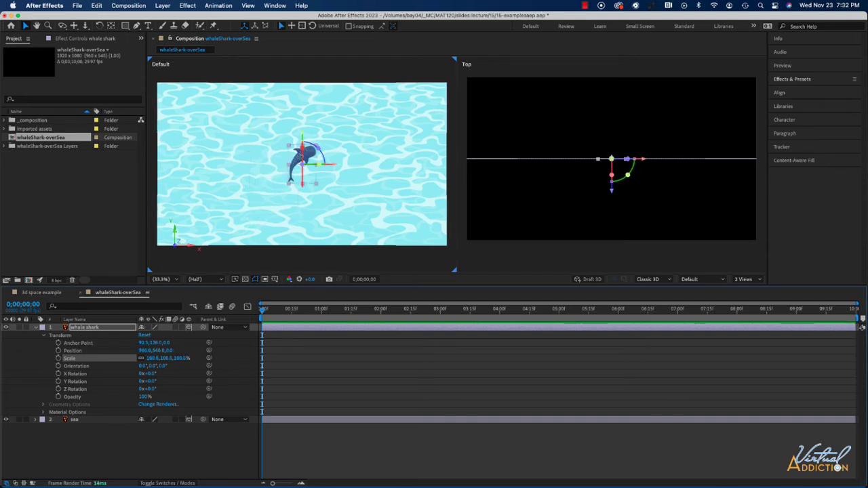
drag(614, 197, 614, 248)
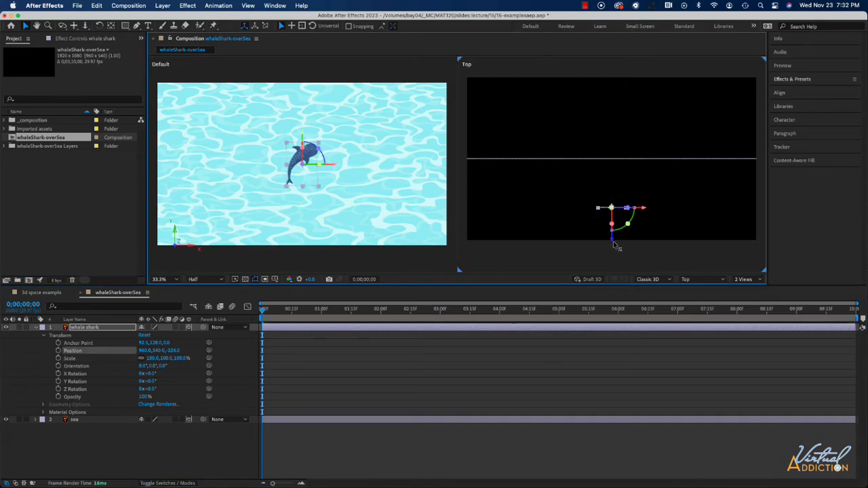
click(173, 351)
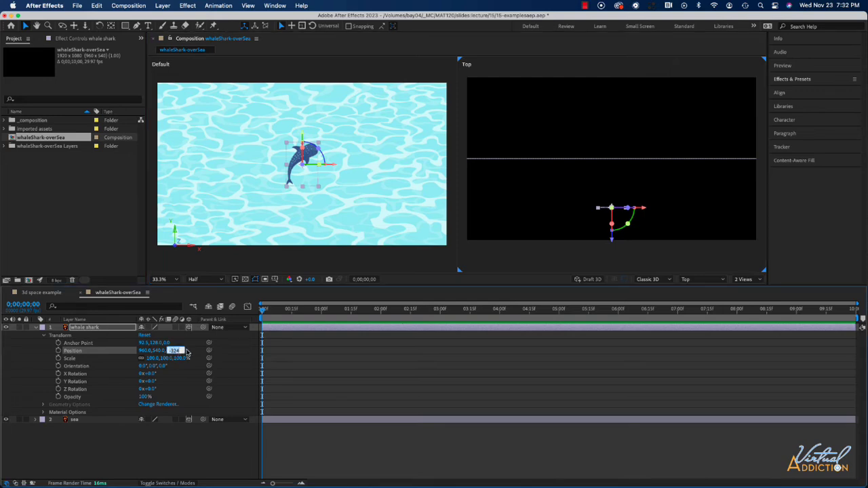
key(BackSpace)
text(-600)
key(Return)
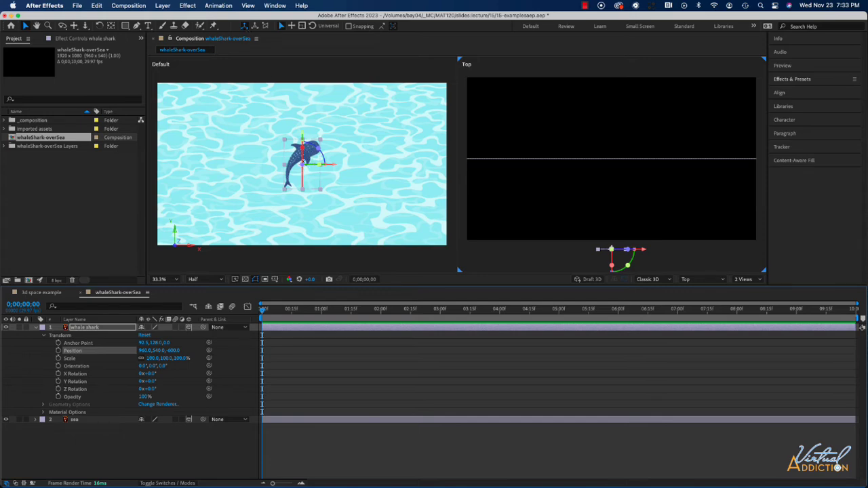
- Move the whale shark to Position 913.5, 528.6, -333.5 and turn it to Y Orientation 46.4°
drag(304, 165, 324, 169)
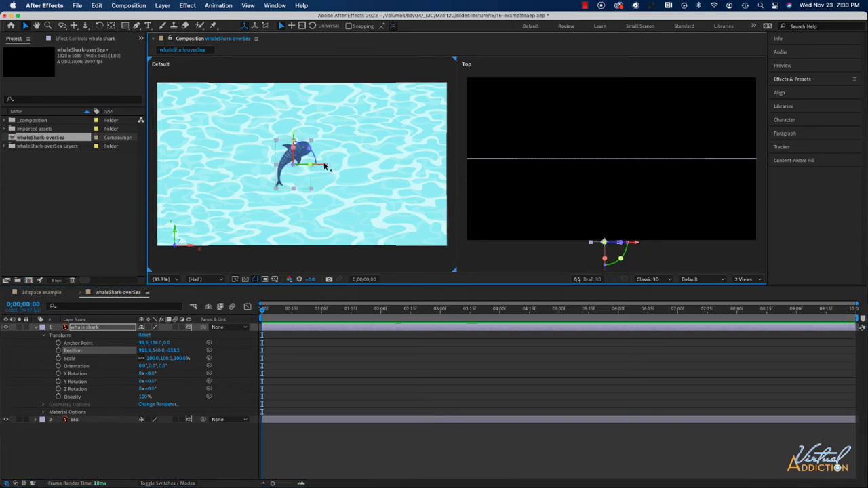
mouse_move(293, 135)
mouse_down()
mouse_move(293, 142)
mouse_move(293, 133)
mouse_up()
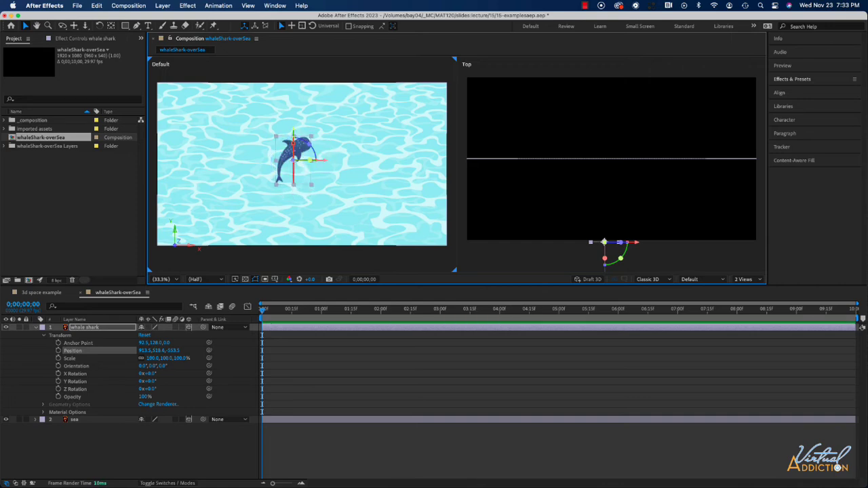
drag(311, 160, 291, 173)
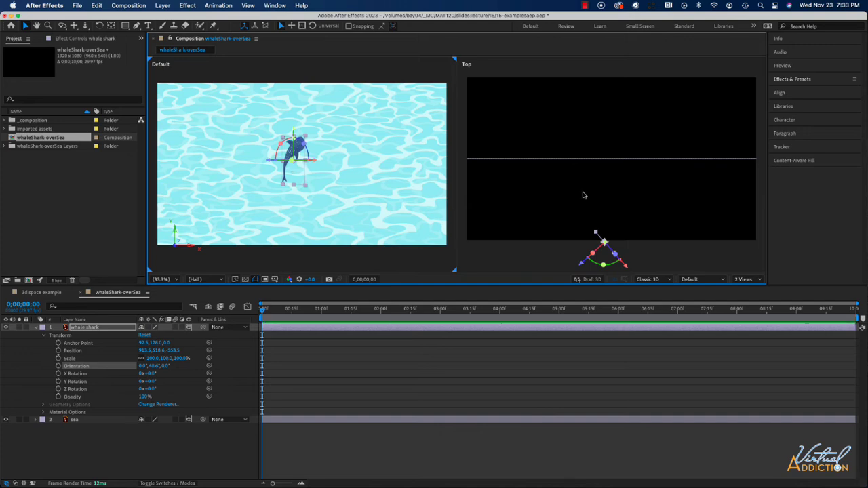
- In World Axis Mode, move the whale shark right and up to Position 994.4, 432.9, -395.7
click(255, 28)
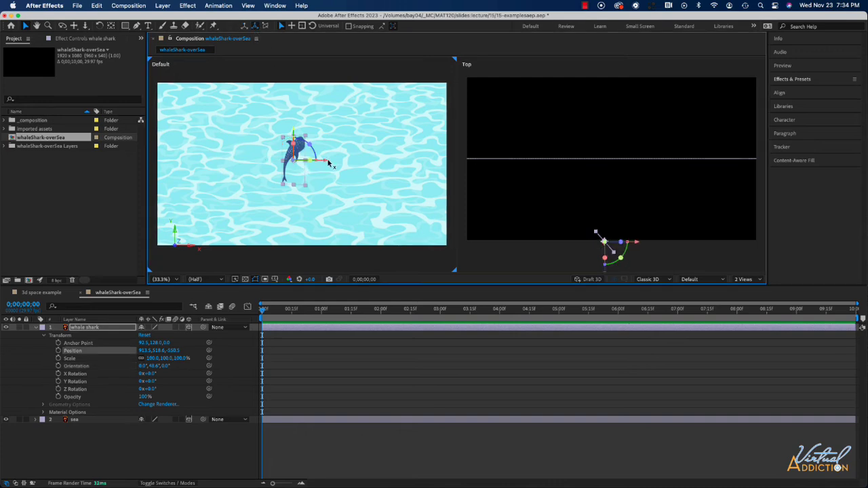
mouse_move(335, 163)
mouse_down()
mouse_move(376, 164)
mouse_move(288, 162)
mouse_move(343, 161)
mouse_up()
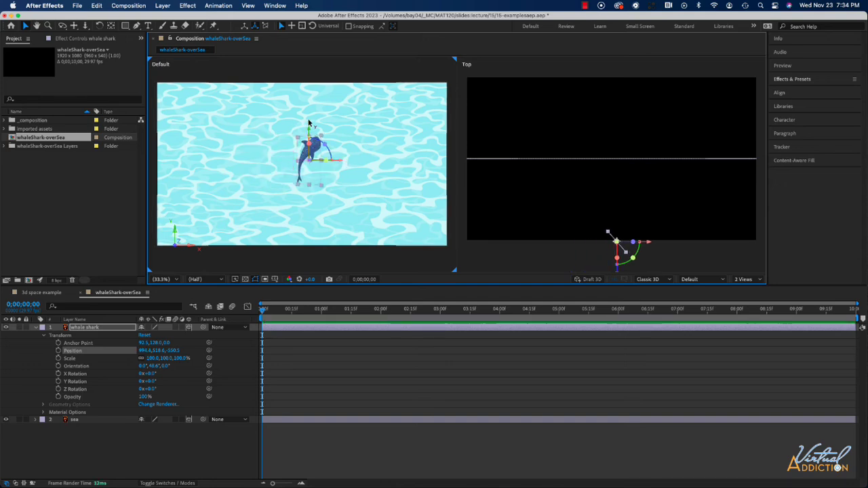
mouse_move(307, 117)
mouse_down()
mouse_move(307, 108)
mouse_move(306, 144)
mouse_move(305, 114)
mouse_up()
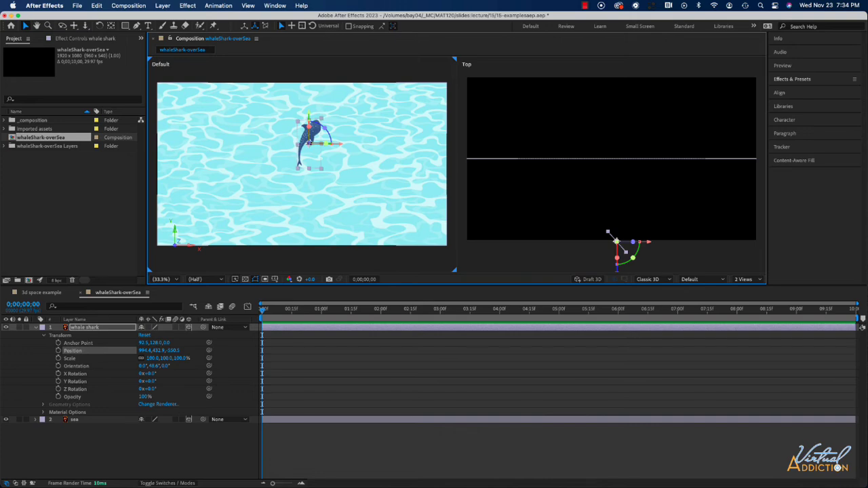
mouse_move(309, 144)
mouse_down()
mouse_move(307, 155)
mouse_move(309, 145)
mouse_up()
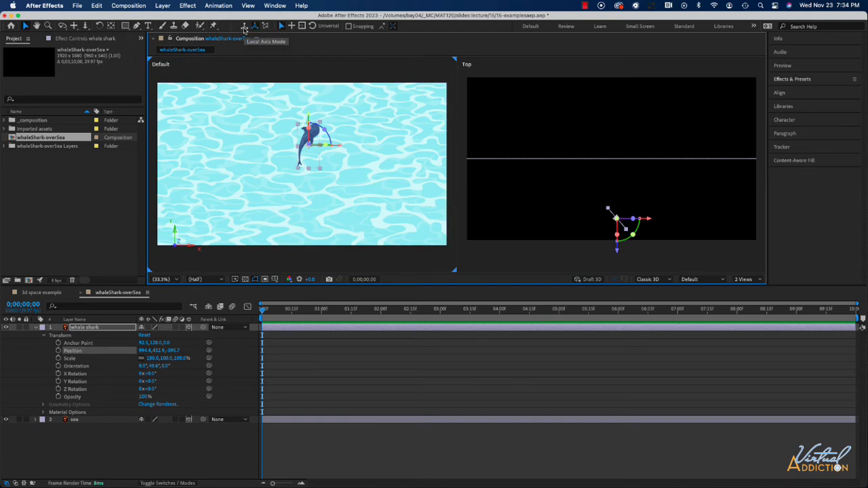
- In Local Axis Mode, slide the whale shark left to X 820 and deeper to Z -549.5
click(244, 27)
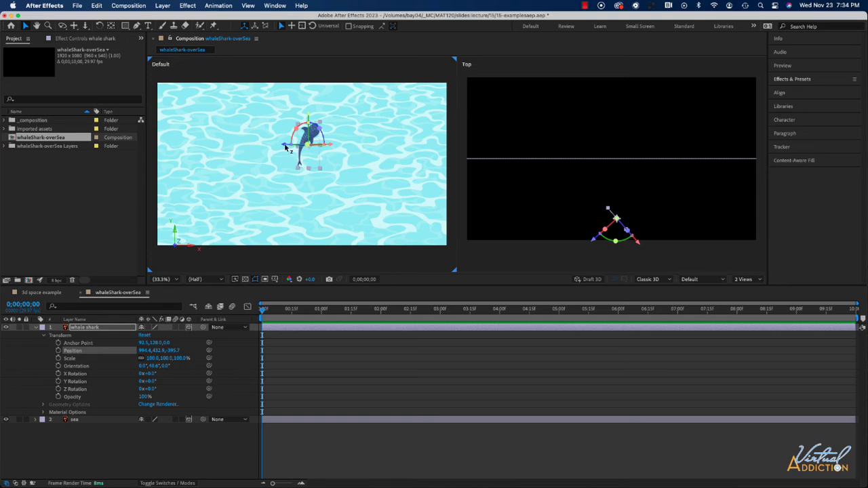
drag(285, 147, 251, 145)
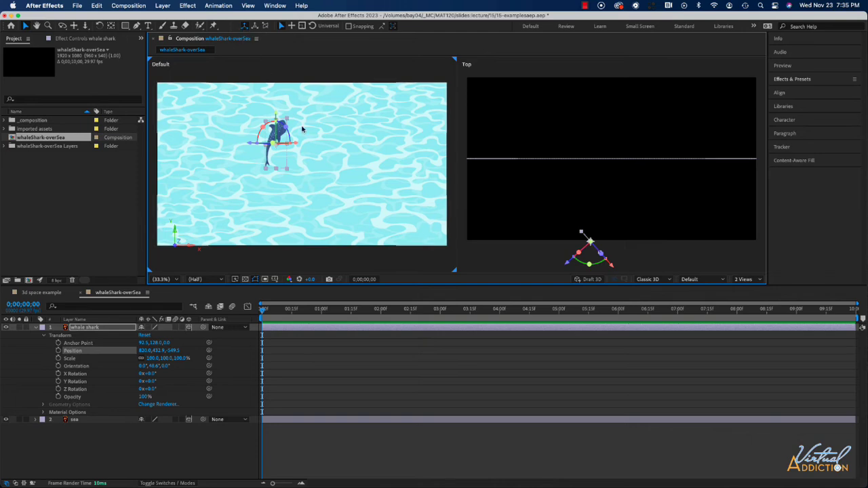
drag(298, 145, 291, 143)
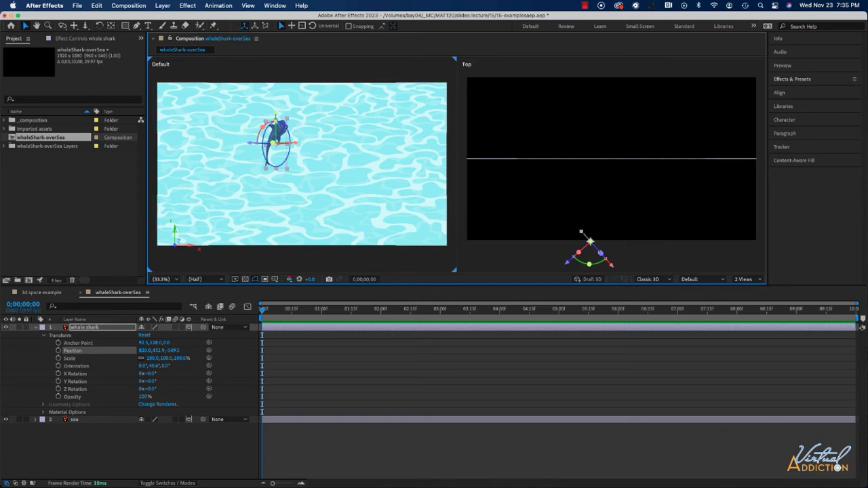
- Try a Z drag in World Axis Mode, then switch the gizmo to View Axis Mode
click(255, 27)
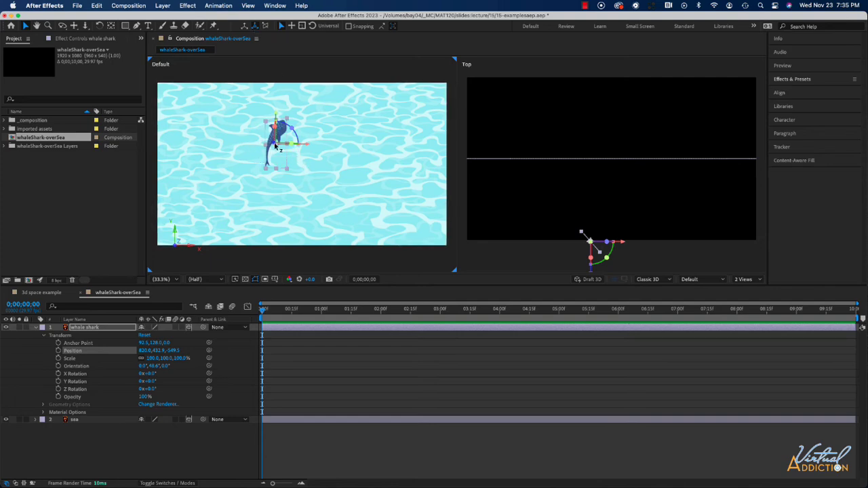
drag(275, 144, 274, 95)
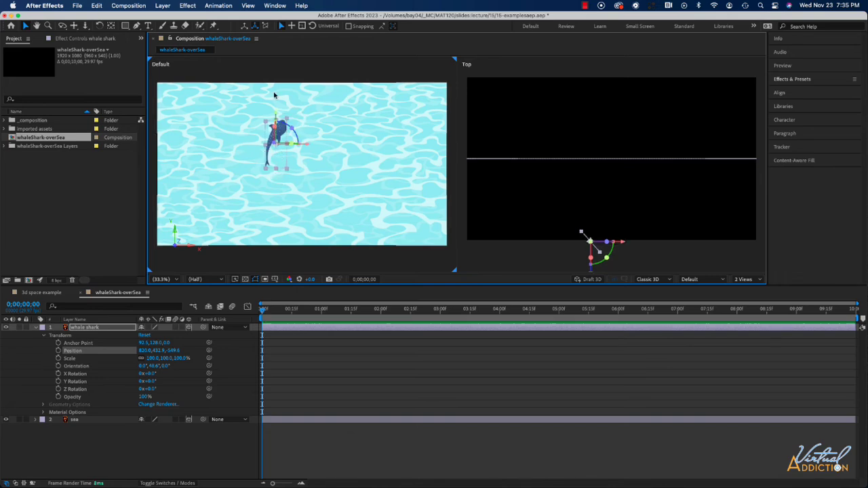
click(266, 28)
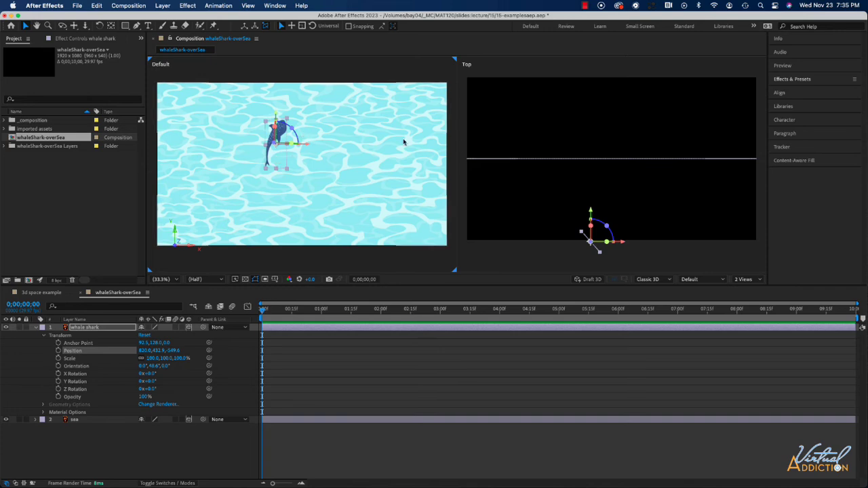
- Switch the second viewer panel to the Left 3D view
click(506, 259)
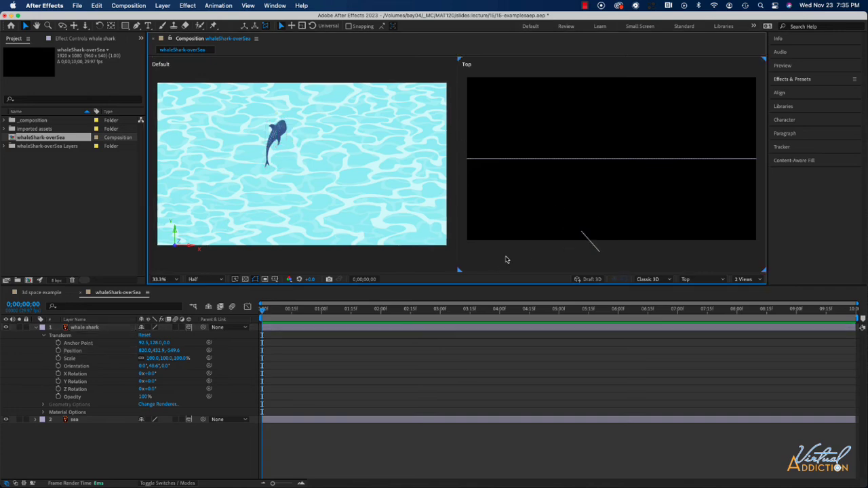
click(703, 281)
click(702, 327)
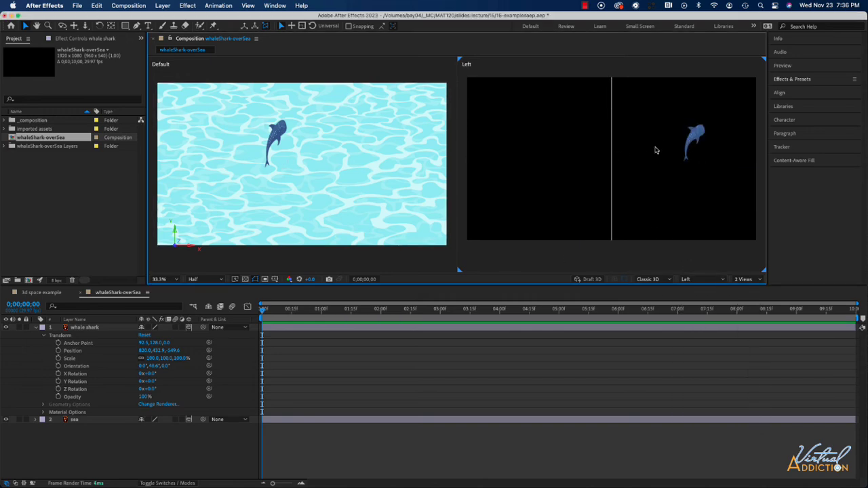
- Move the whale shark to Position Z -489.6 and rotate it 32.4° about Y
click(692, 139)
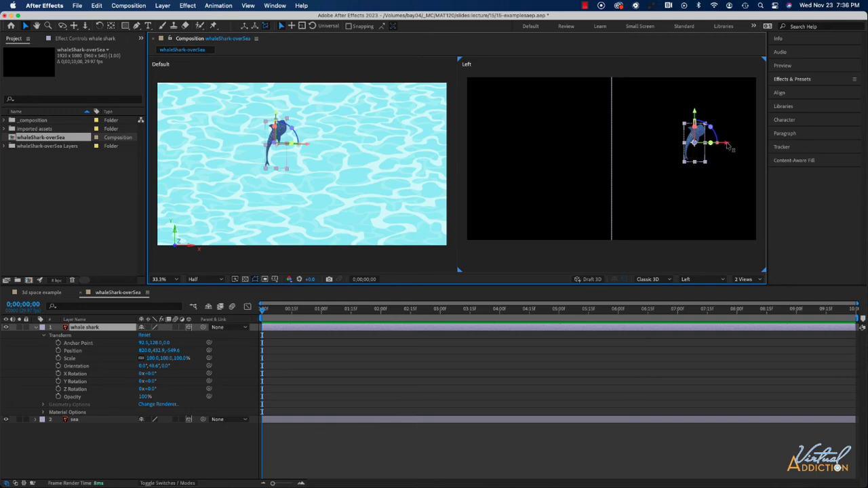
drag(728, 146, 679, 118)
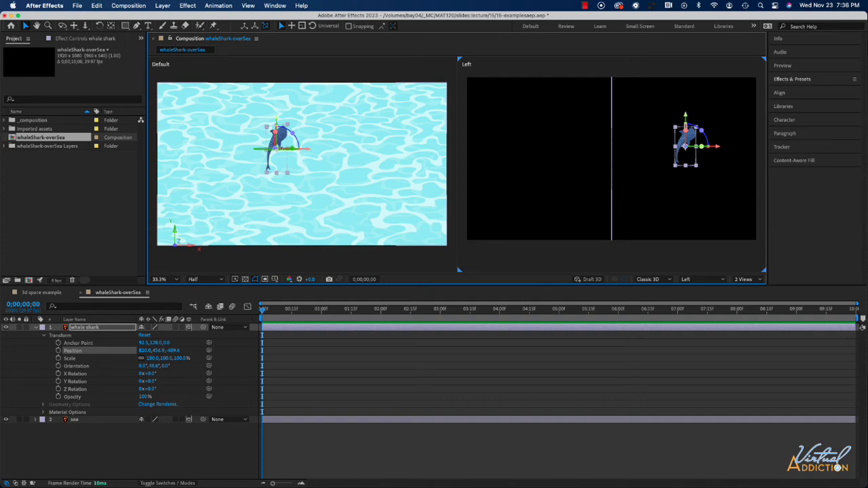
drag(298, 148, 280, 151)
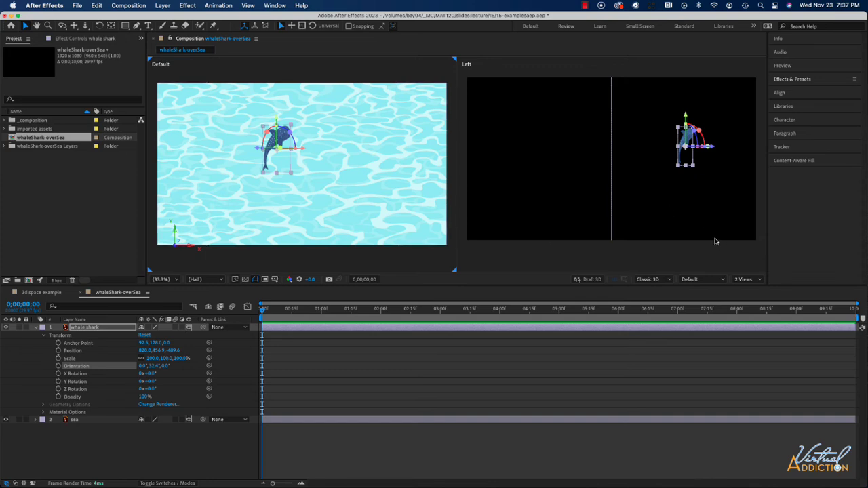
click(589, 279)
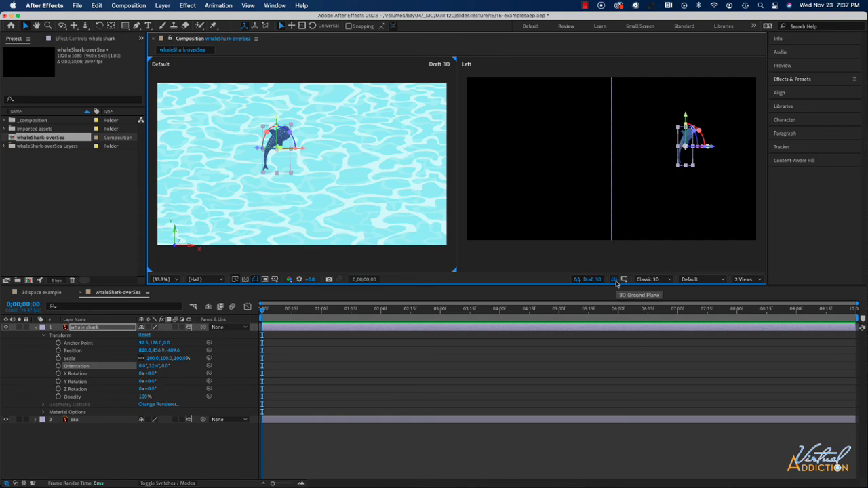
- Show Custom View 1 in the second panel with Draft 3D and the 3D Ground Plane on
click(650, 148)
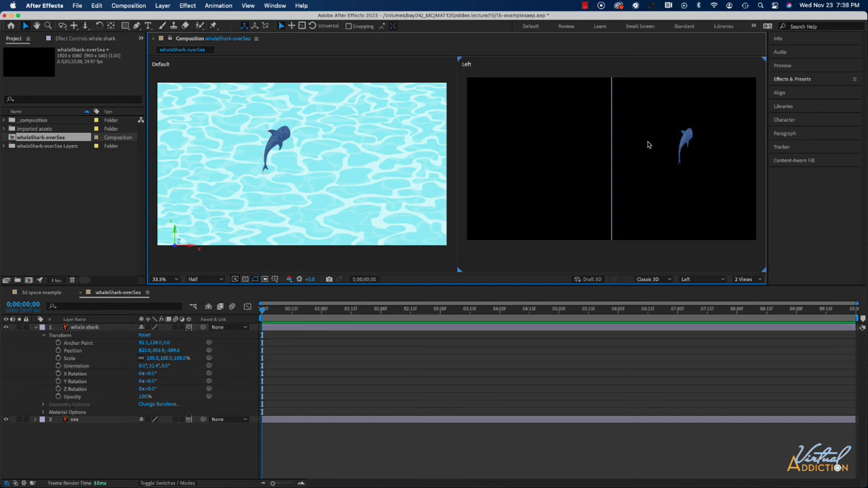
click(696, 281)
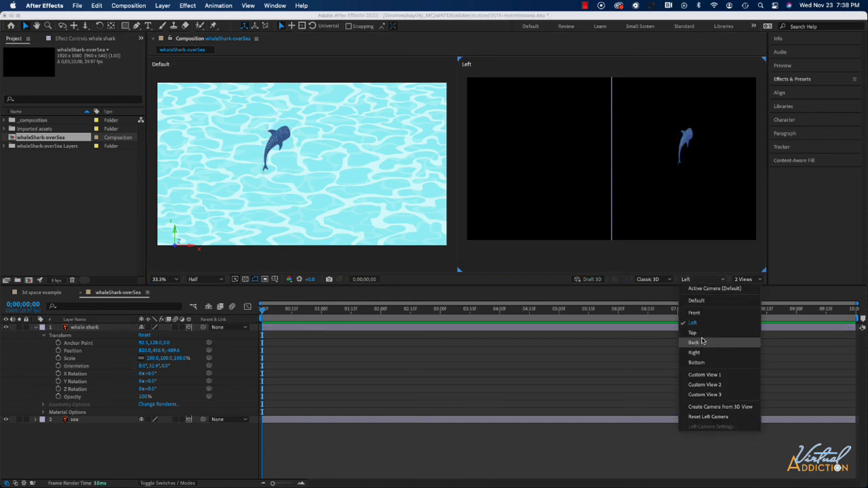
click(704, 374)
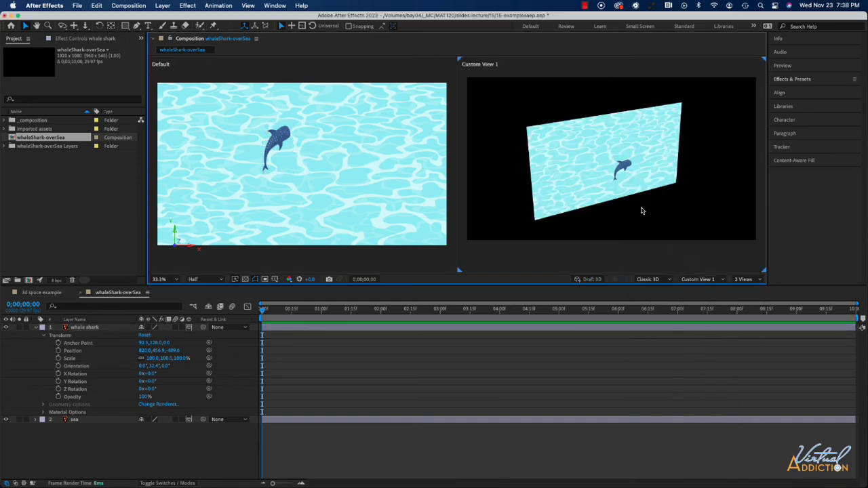
click(588, 280)
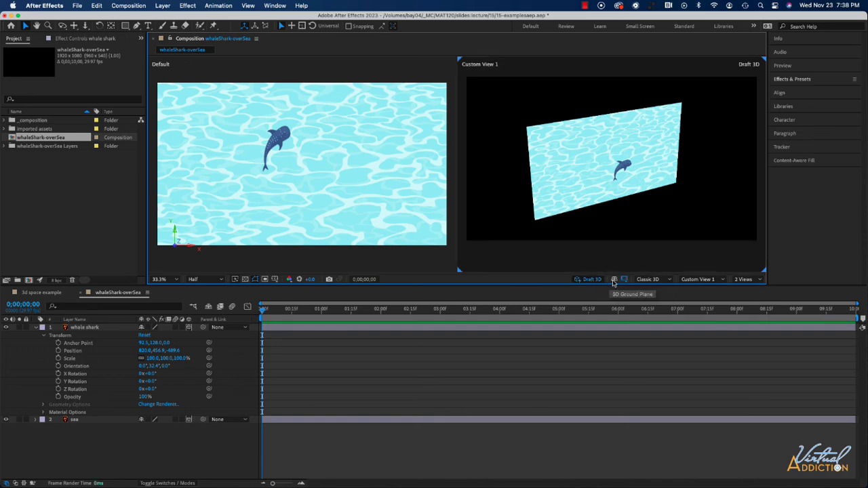
click(613, 280)
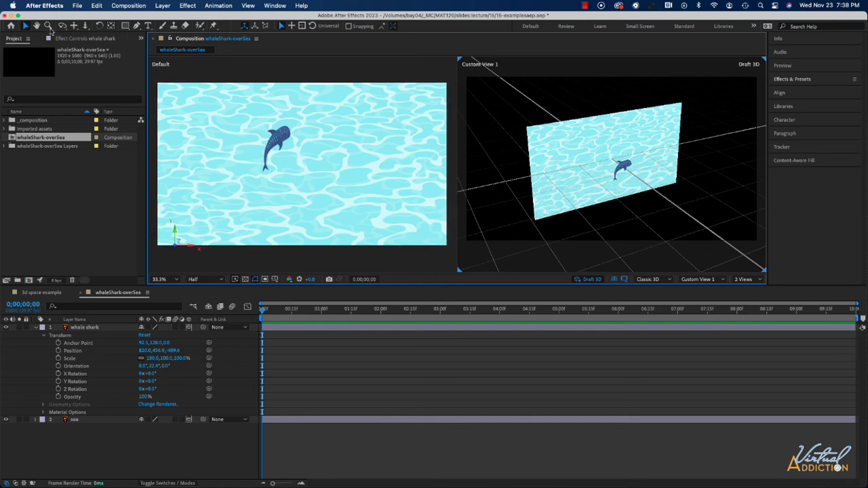
- Orbit Custom View 1 around the scene to face the sea
click(63, 25)
drag(636, 218, 618, 204)
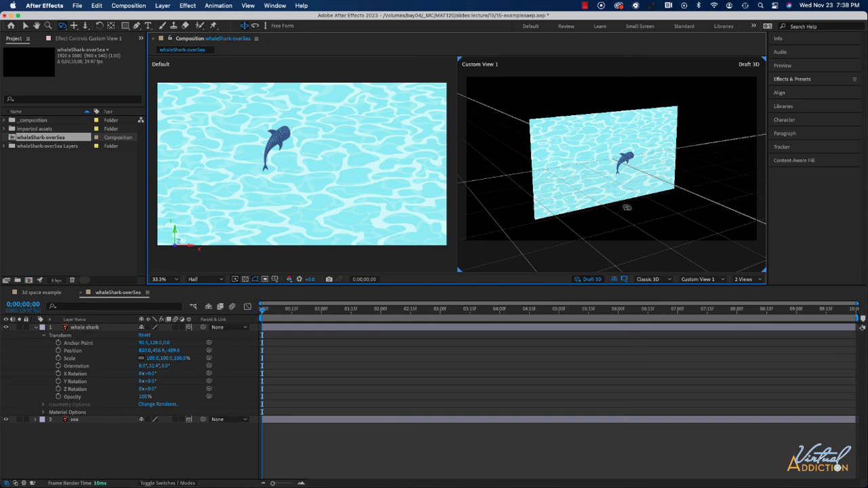
mouse_move(635, 207)
mouse_down()
mouse_move(652, 205)
mouse_move(634, 207)
mouse_up()
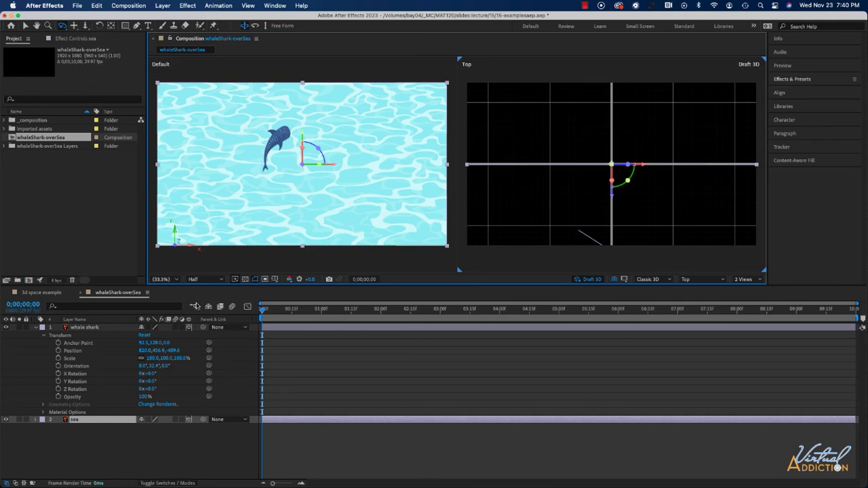
- Scrub the whale shark's Position Z further back and turn on Extended Viewer
drag(175, 352, 121, 351)
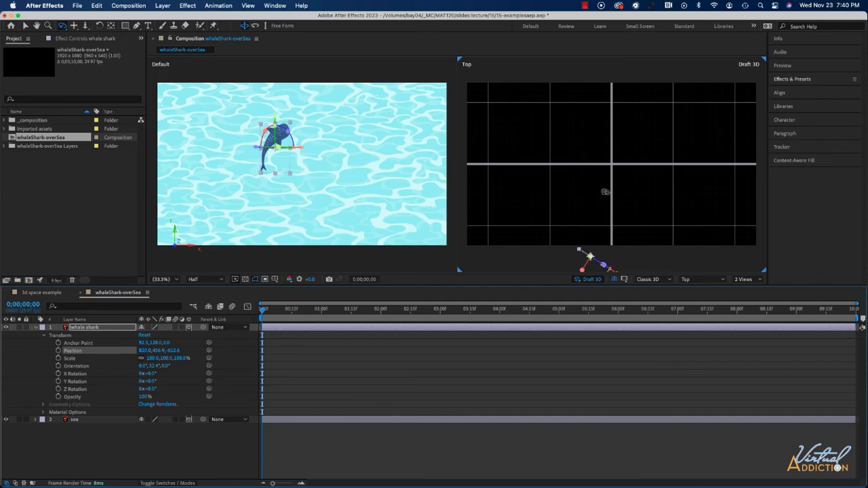
click(624, 279)
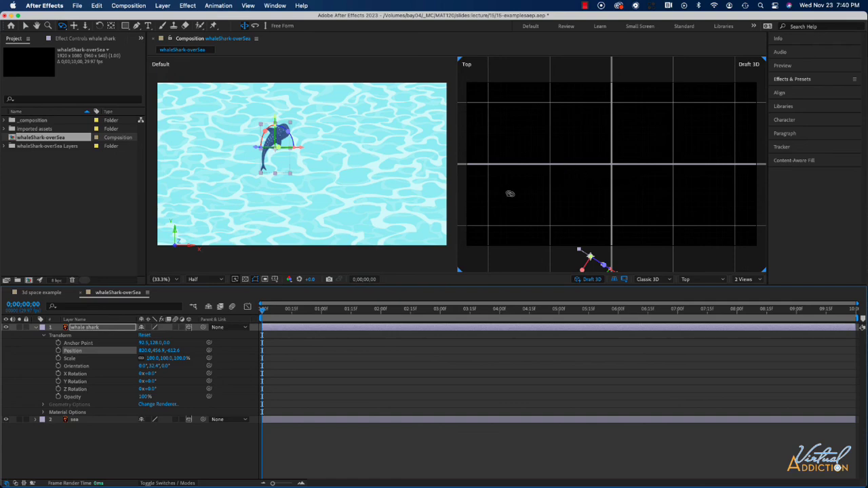
- Reset the shark's transform, set Z to -171, and drag it to the lower-left corner (221.6, 882.5)
click(144, 335)
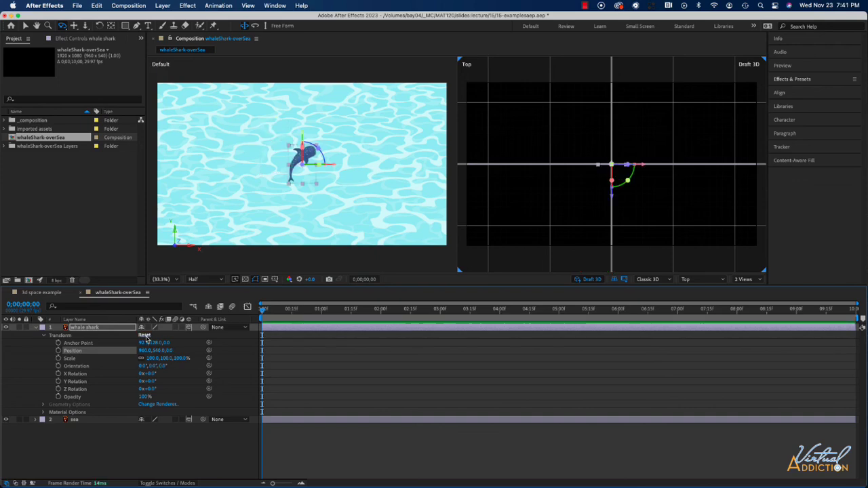
drag(168, 349, 89, 350)
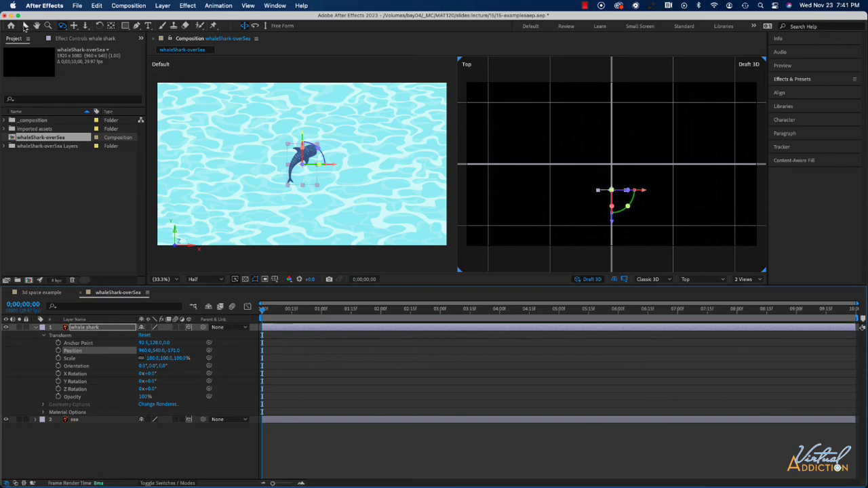
click(24, 26)
drag(299, 159, 180, 215)
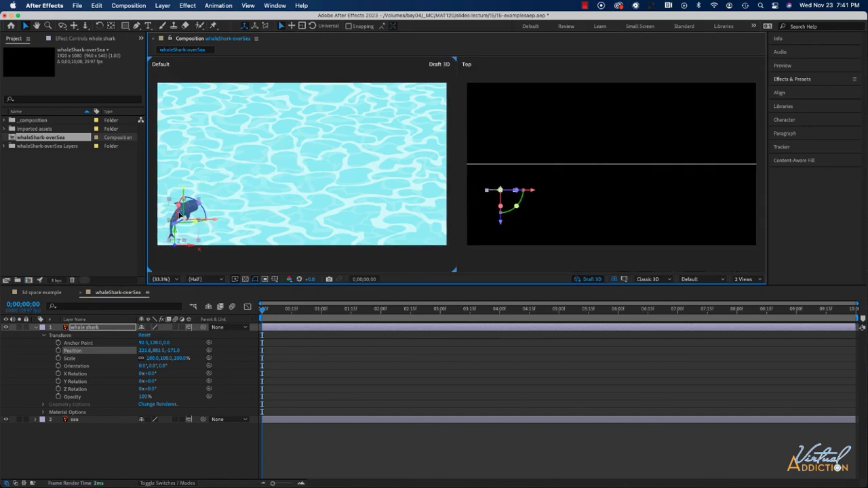
click(225, 259)
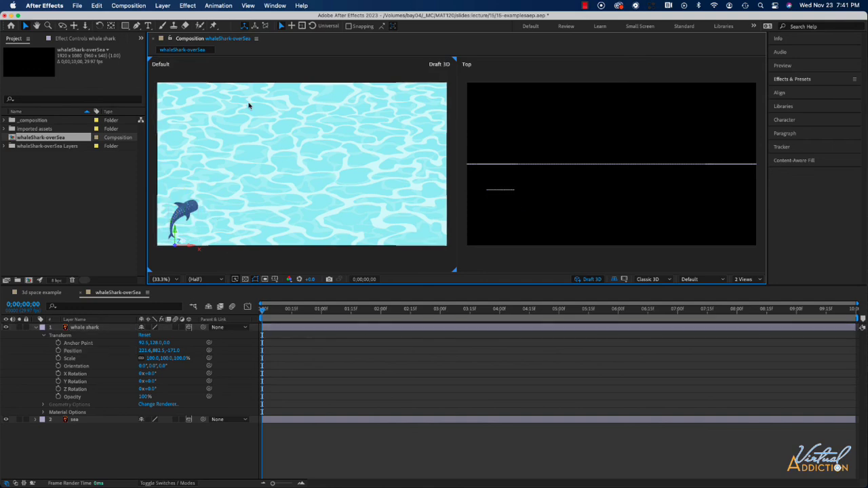